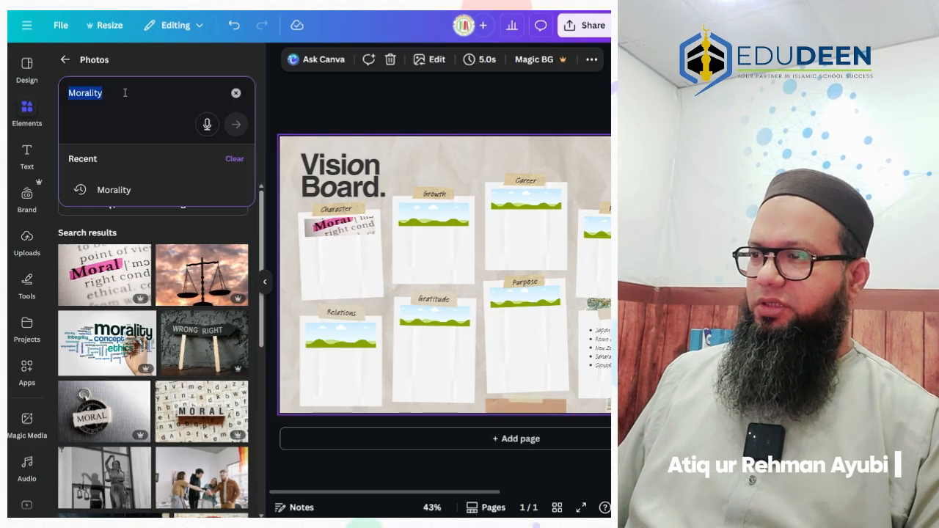
Search the photos for "growth" and place the row of green seedlings in the Growth card's image frame
{"action": "type", "text": "growth"}
{"action": "key", "text": "Return"}
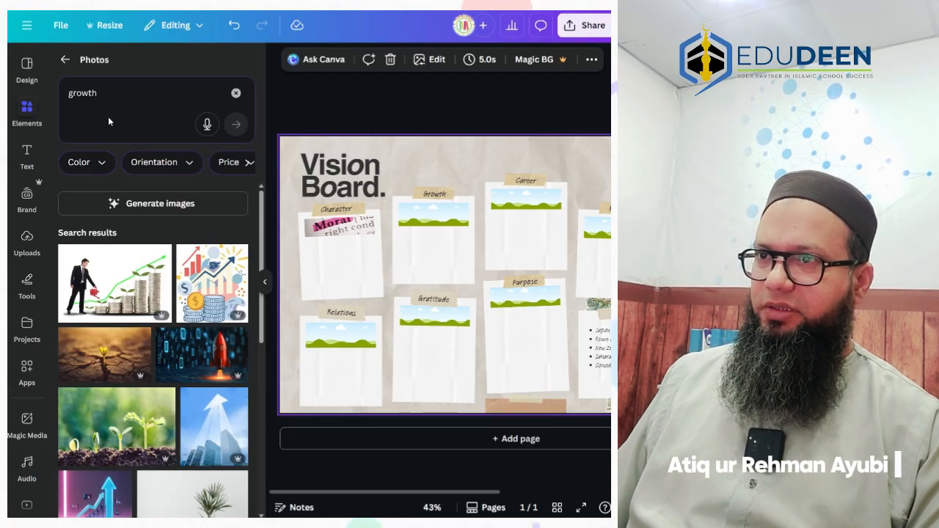
{"action": "left_click_drag", "start_coordinate": [124, 449], "coordinate": [440, 257]}
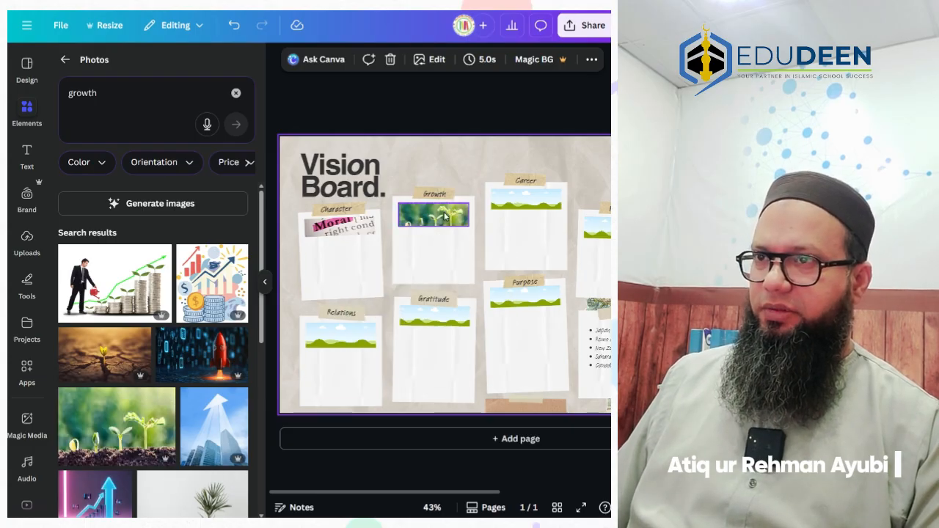
{"action": "double_click", "coordinate": [438, 256]}
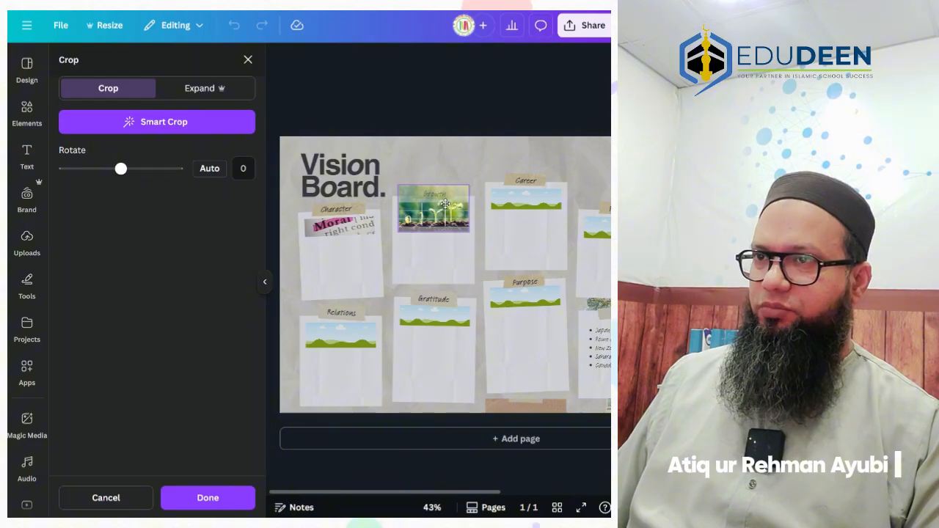
{"action": "left_click", "coordinate": [471, 116]}
Search the photos for "career" and place the cloud-shaped CAREER progress-bar image in the Career card's frame
{"action": "left_click", "coordinate": [142, 92]}
{"action": "key", "text": "ctrl+a"}
{"action": "key", "text": "BackSpace"}
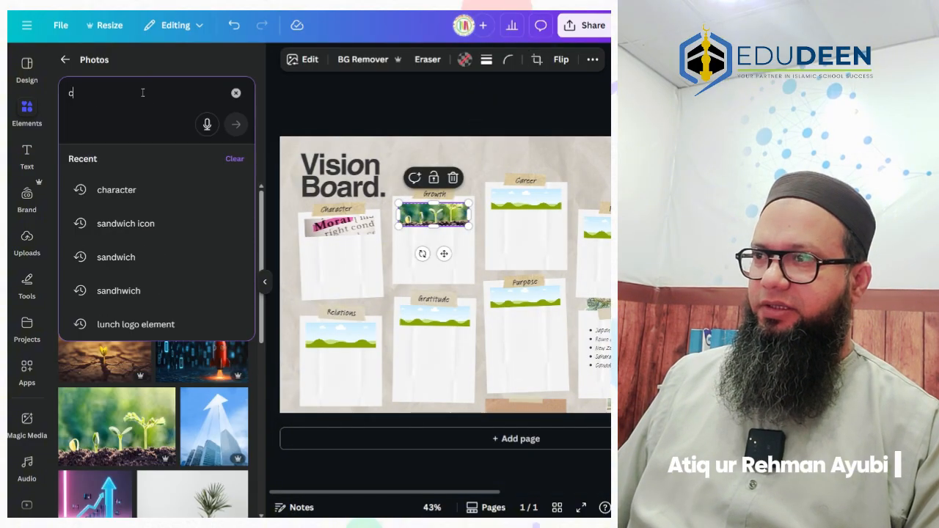
{"action": "type", "text": "career"}
{"action": "key", "text": "Return"}
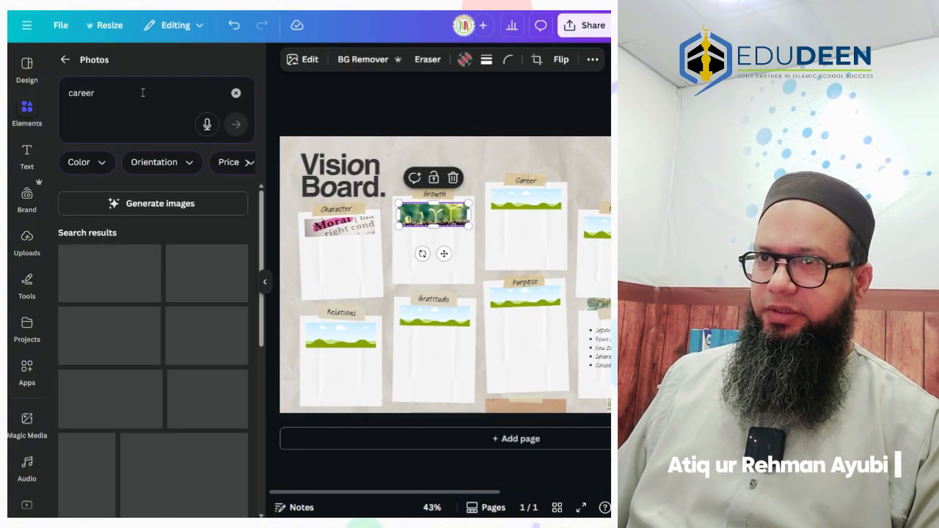
{"action": "left_click_drag", "start_coordinate": [209, 281], "coordinate": [529, 203]}
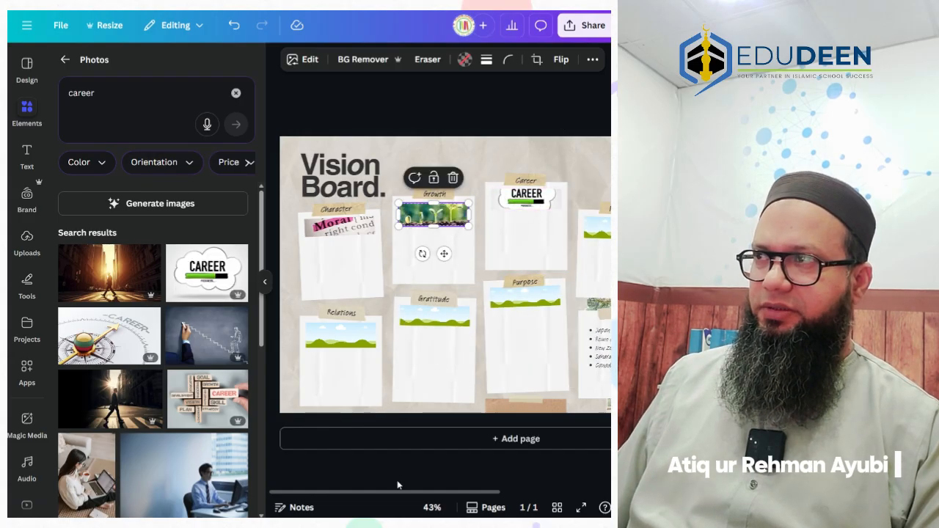
Search the photos for "relations" and fill the Relations card's frame with the hands holding colourful figures
{"action": "left_click", "coordinate": [142, 88]}
{"action": "key", "text": "ctrl+a"}
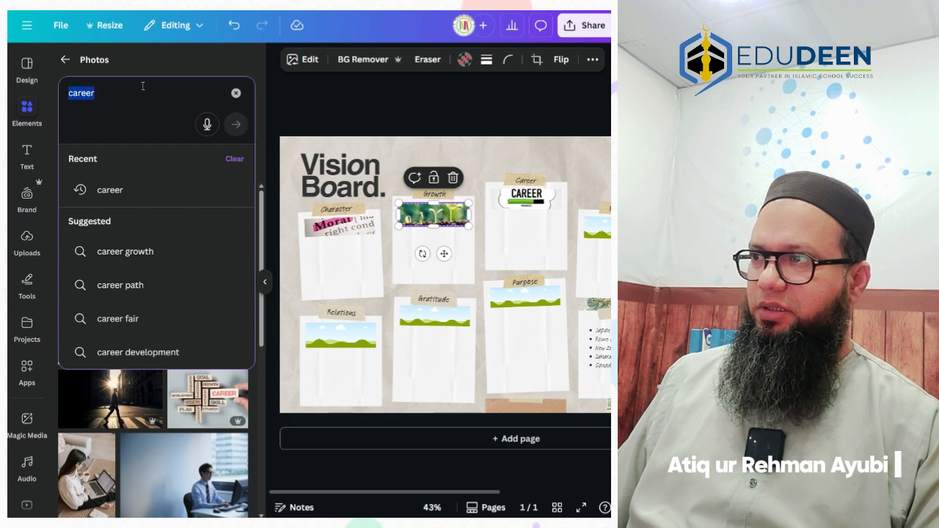
{"action": "type", "text": "relations"}
{"action": "key", "text": "Return"}
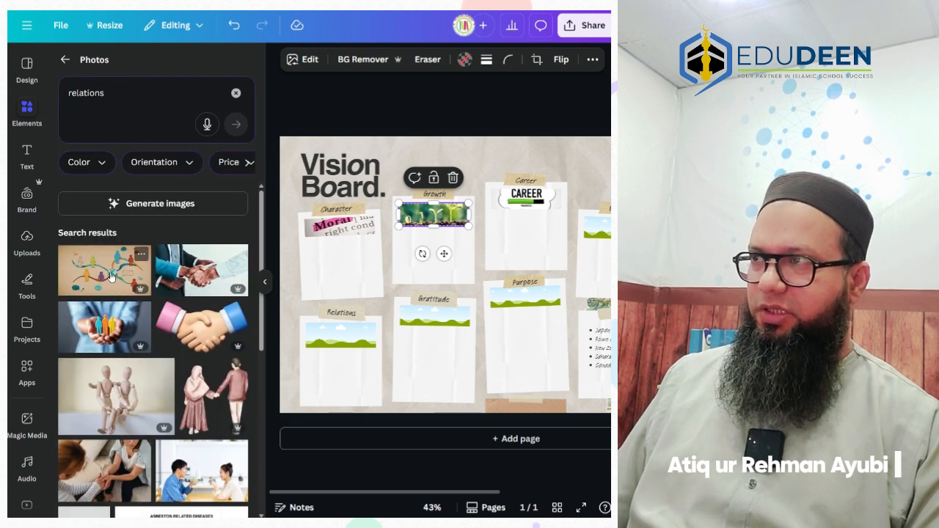
{"action": "left_click_drag", "start_coordinate": [104, 327], "coordinate": [342, 358]}
Search the photos for "gradtitude" and place the "Gratitude changes everything" photo in the Gratitude card's frame
{"action": "left_click", "coordinate": [104, 93]}
{"action": "key", "text": "BackSpace"}
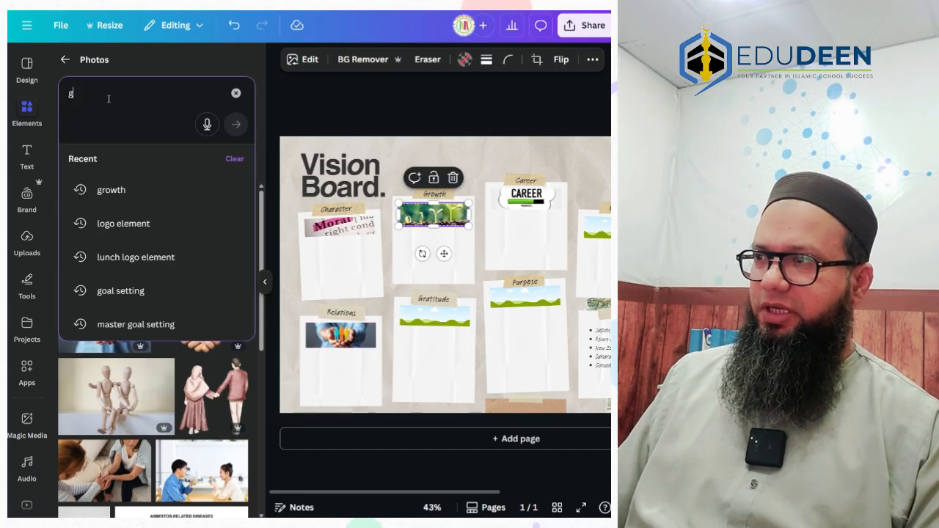
{"action": "type", "text": "gradtitude"}
{"action": "key", "text": "Return"}
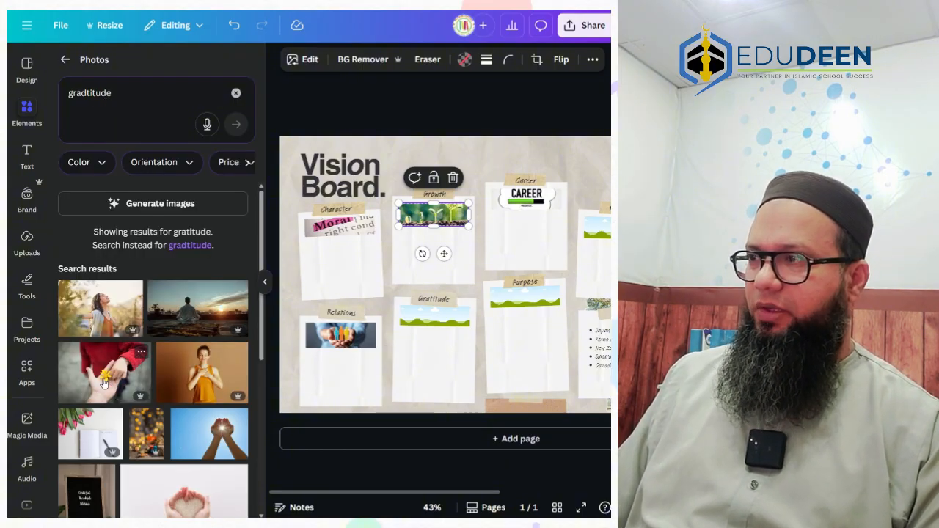
{"action": "scroll", "coordinate": [107, 386], "scroll_direction": "down", "scroll_amount": 5}
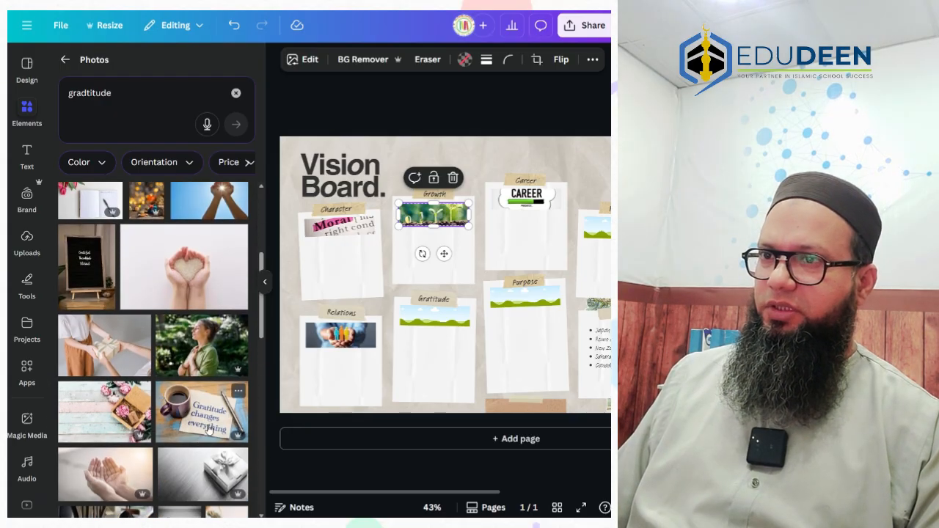
{"action": "left_click_drag", "start_coordinate": [208, 429], "coordinate": [421, 352]}
{"action": "left_click", "coordinate": [139, 94]}
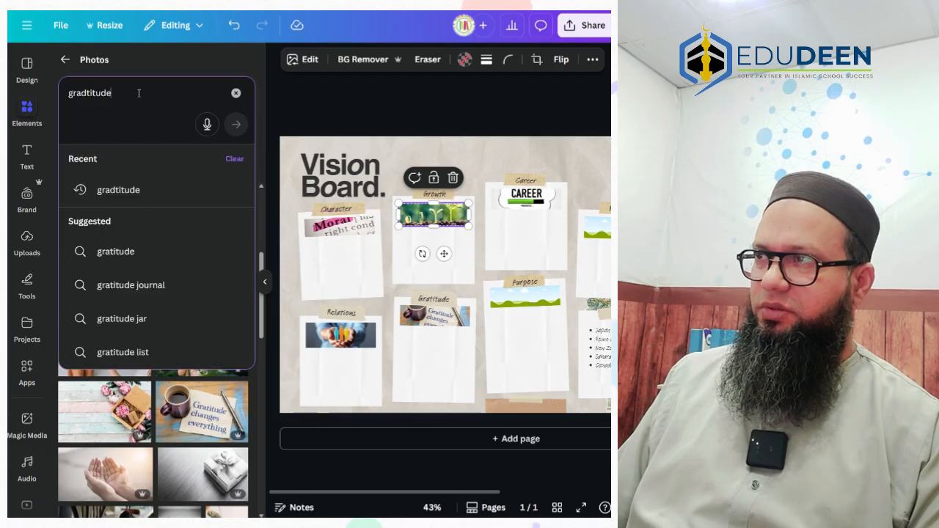
{"action": "key", "text": "ctrl+a"}
{"action": "type", "text": "purpo"}
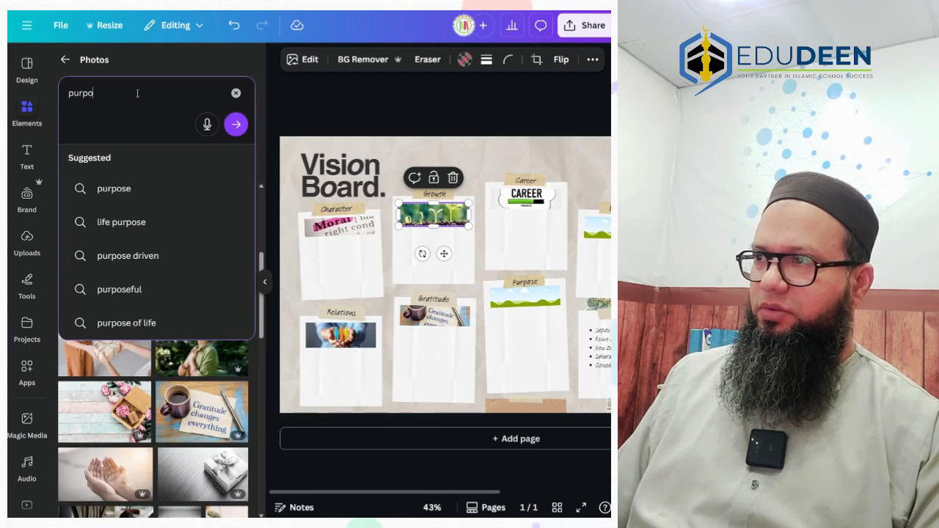
{"action": "type", "text": "se of creative"}
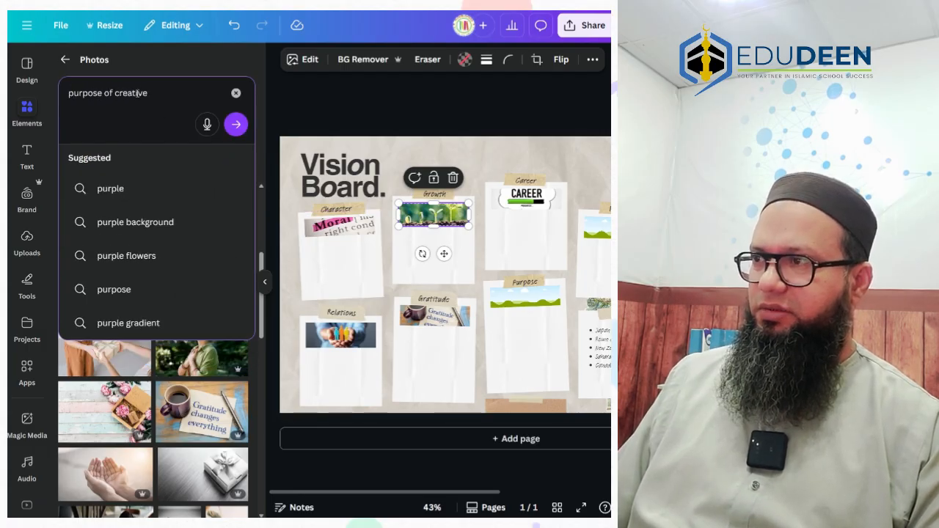
Search the photos for "Islam" and place the magnified ISLAM dictionary photo in the Purpose card's frame
{"action": "key", "text": "ctrl+a"}
{"action": "type", "text": "Islam"}
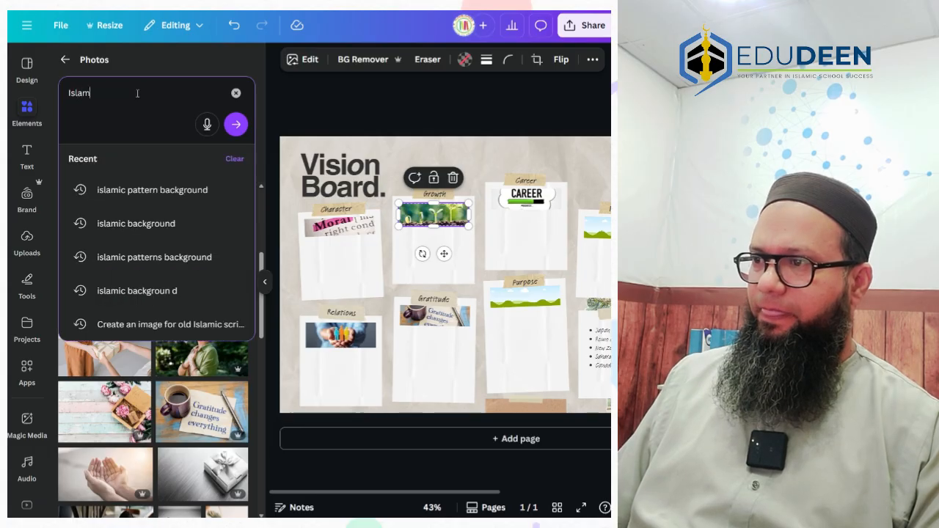
{"action": "key", "text": "Return"}
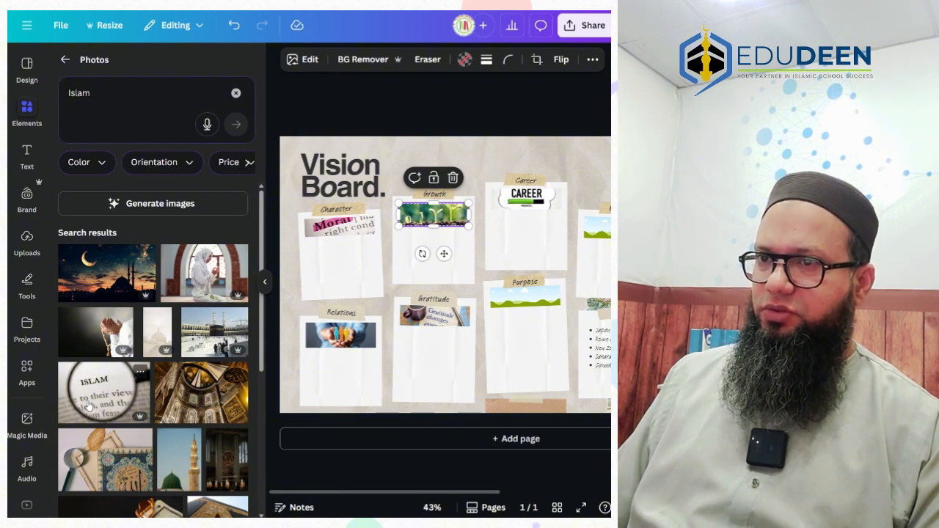
{"action": "left_click_drag", "start_coordinate": [88, 406], "coordinate": [537, 308]}
{"action": "left_click", "coordinate": [536, 303]}
{"action": "double_click", "coordinate": [536, 303]}
{"action": "left_click", "coordinate": [515, 420]}
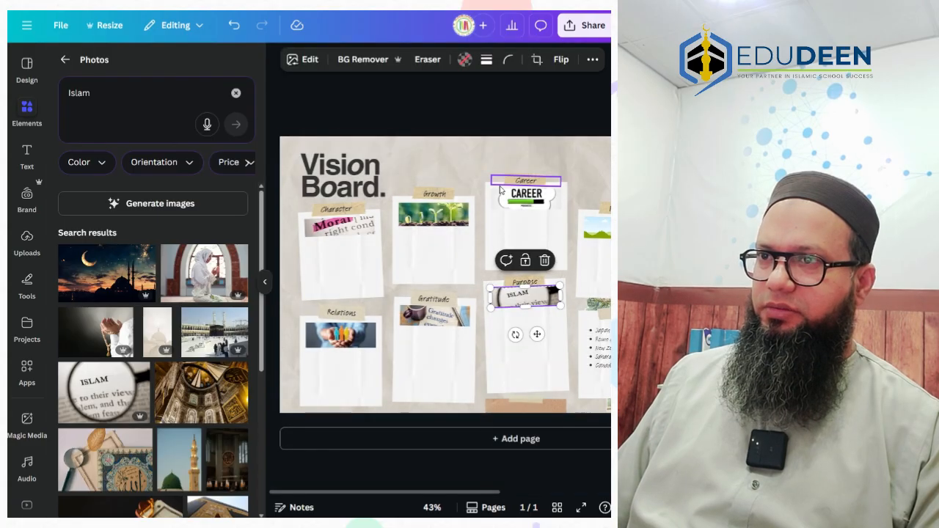
Search the photos for "finance" and place the photo of the FINANCE binder in the Finance card's frame
{"action": "left_click_drag", "start_coordinate": [416, 491], "coordinate": [526, 492]}
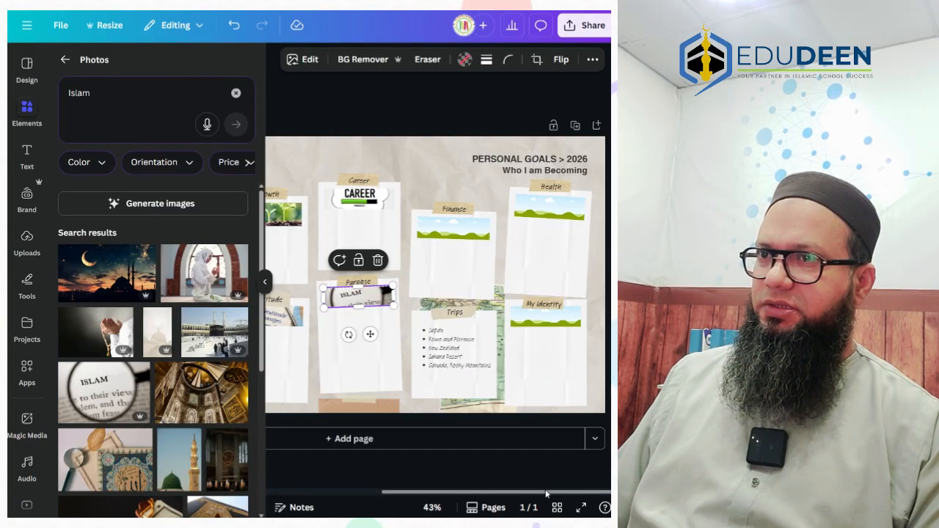
{"action": "left_click", "coordinate": [123, 87]}
{"action": "type", "text": "finance"}
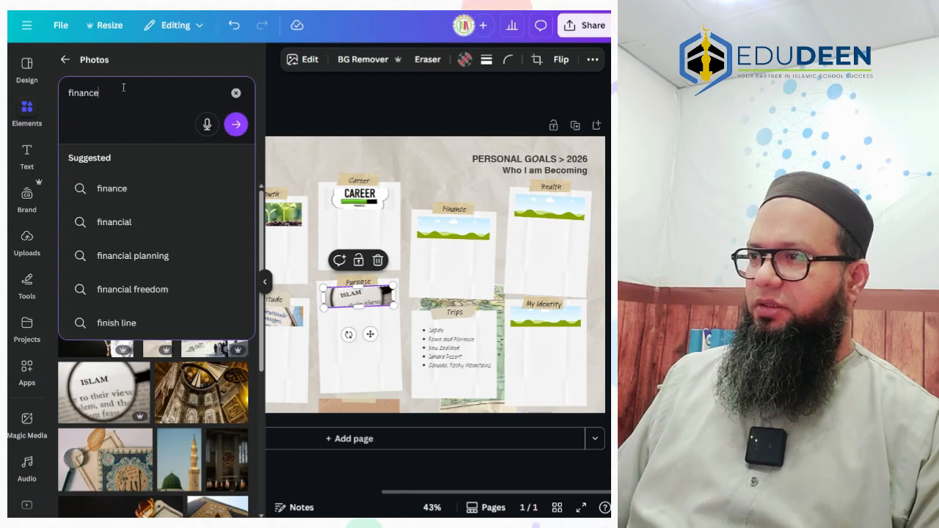
{"action": "key", "text": "Return"}
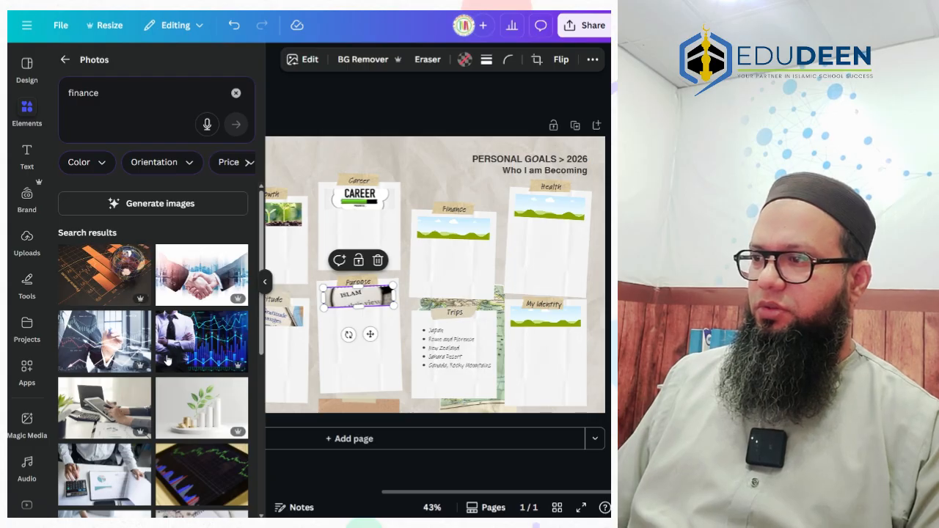
{"action": "scroll", "coordinate": [167, 360], "scroll_direction": "down", "scroll_amount": 3}
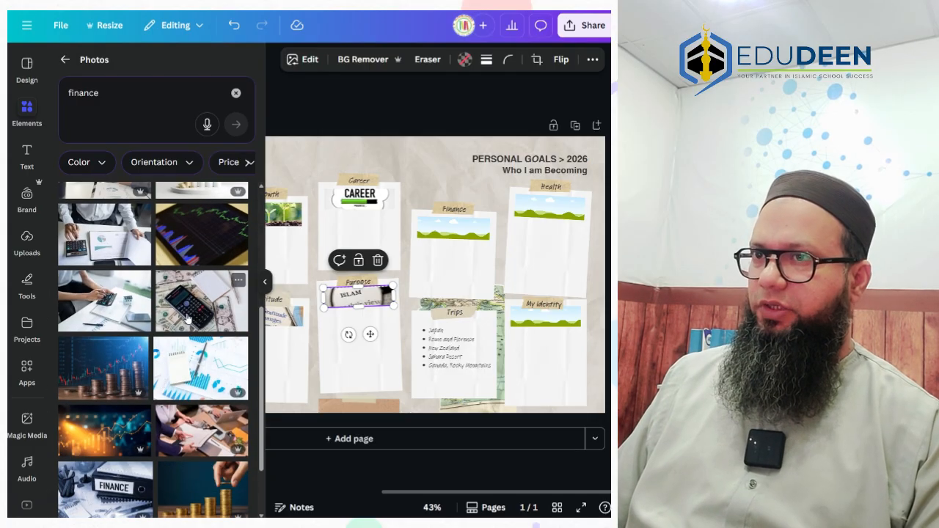
{"action": "left_click_drag", "start_coordinate": [137, 471], "coordinate": [491, 231]}
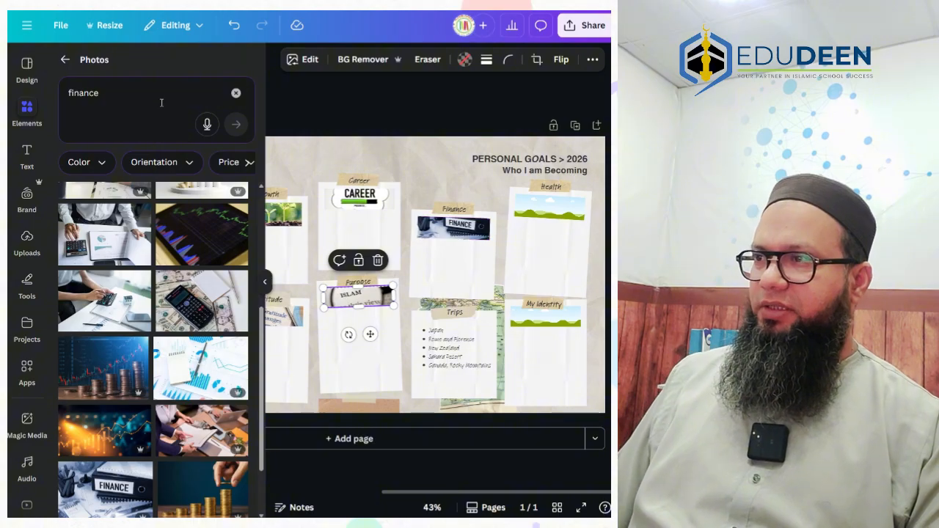
Search the photos for "health" and fill the Health card's frame with the hands holding a red heart and family cutout
{"action": "double_click", "coordinate": [161, 102]}
{"action": "type", "text": "health"}
{"action": "key", "text": "Return"}
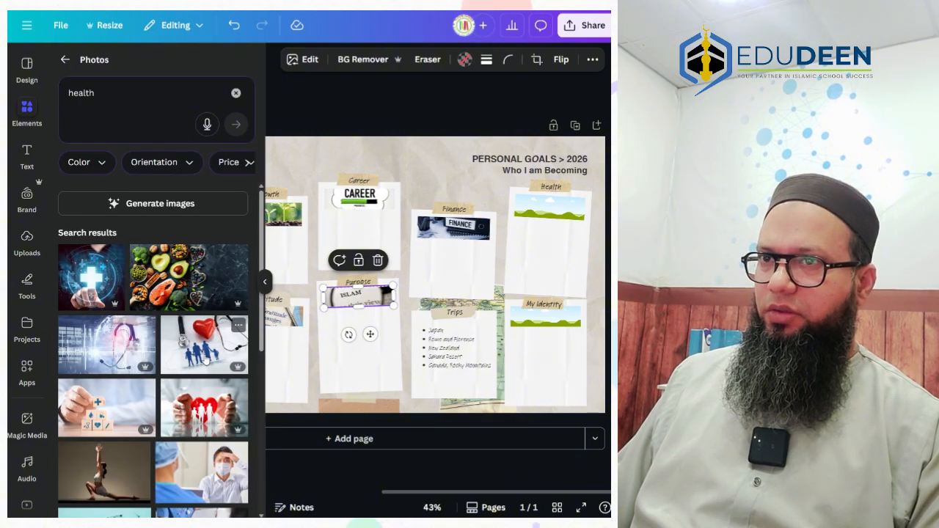
{"action": "mouse_move", "coordinate": [204, 407]}
{"action": "left_mouse_down"}
{"action": "mouse_move", "coordinate": [514, 272]}
{"action": "mouse_move", "coordinate": [548, 208]}
{"action": "left_mouse_up"}
Fill the My Identity card's frame with the brown torn-paper IDENTITY photo from a "my identity" search, then clear the photo search
{"action": "left_click", "coordinate": [138, 91]}
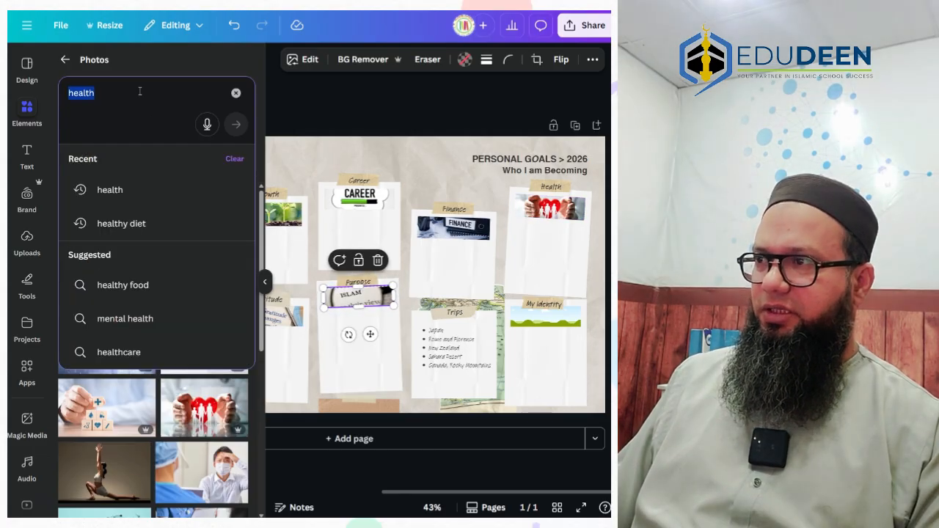
{"action": "type", "text": "my identity"}
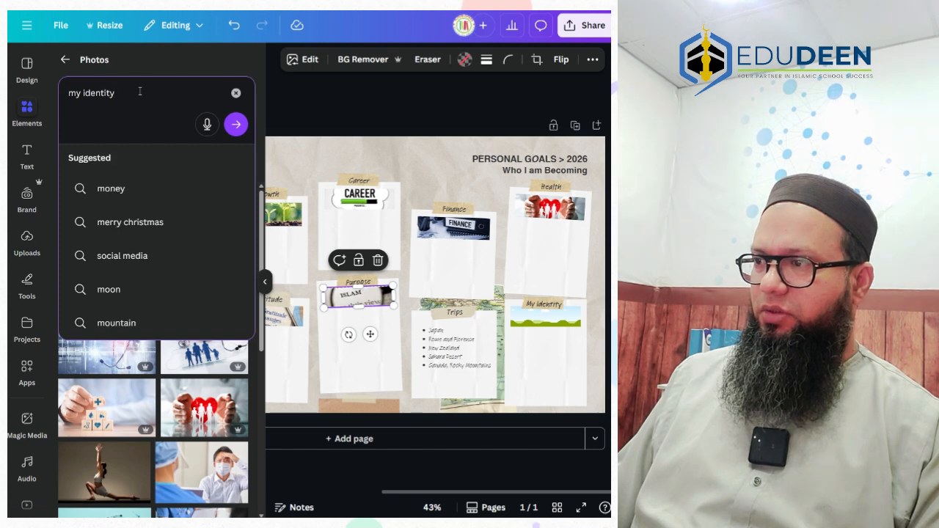
{"action": "key", "text": "Return"}
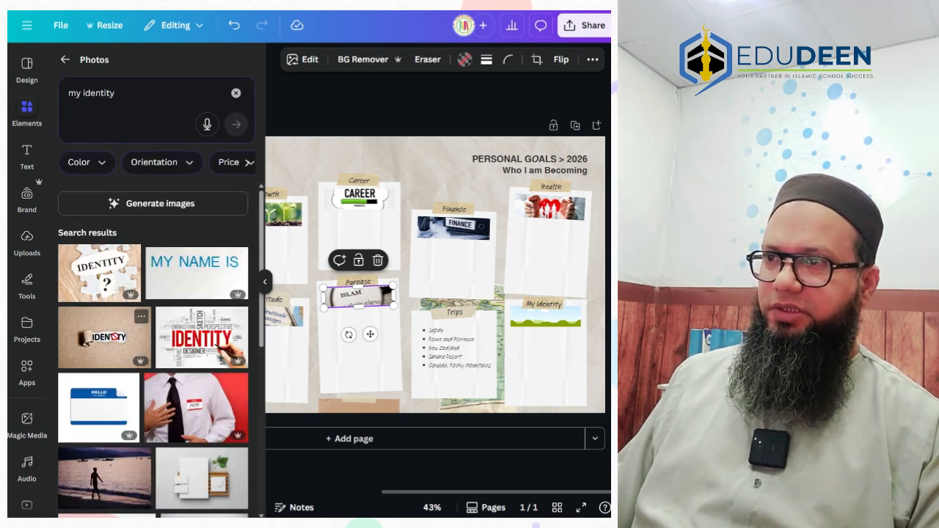
{"action": "left_click_drag", "start_coordinate": [107, 338], "coordinate": [565, 318]}
{"action": "scroll", "coordinate": [383, 275], "scroll_direction": "down", "scroll_amount": 5}
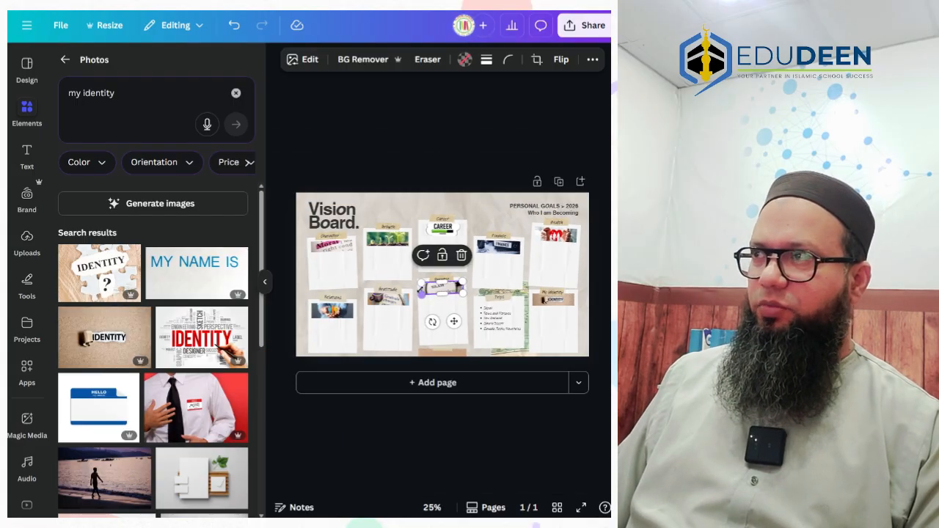
{"action": "scroll", "coordinate": [378, 253], "scroll_direction": "up", "scroll_amount": 2}
{"action": "left_click", "coordinate": [235, 93]}
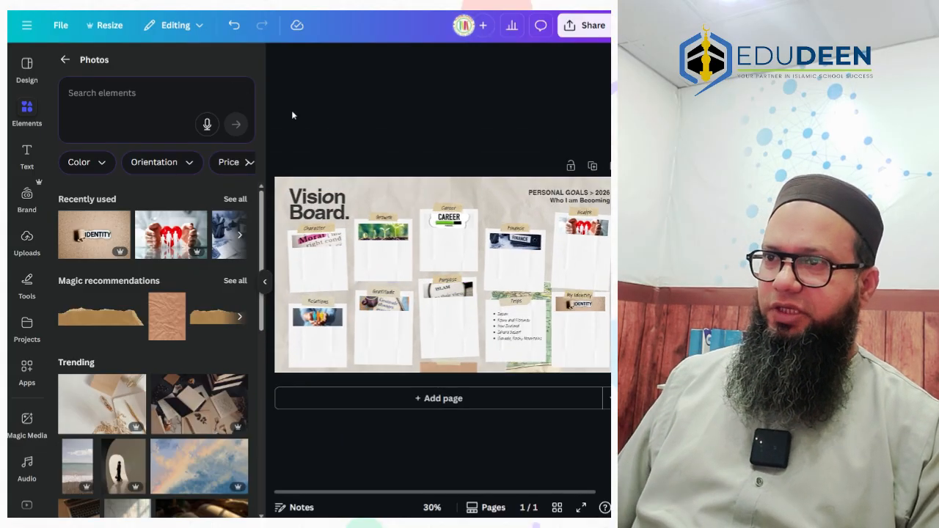
{"action": "left_click", "coordinate": [291, 112]}
{"action": "left_click", "coordinate": [65, 60]}
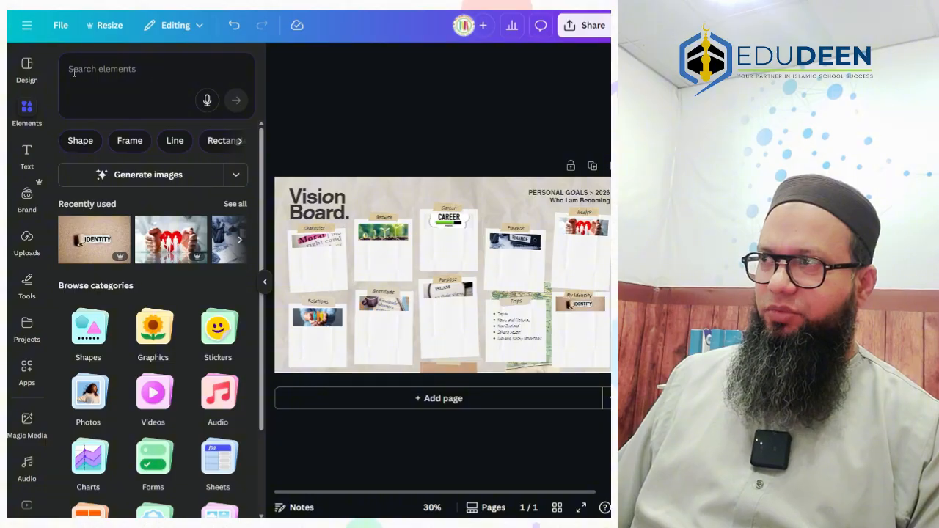
Search the design templates for "vision board" and browse the layouts offered
{"action": "left_click", "coordinate": [27, 67]}
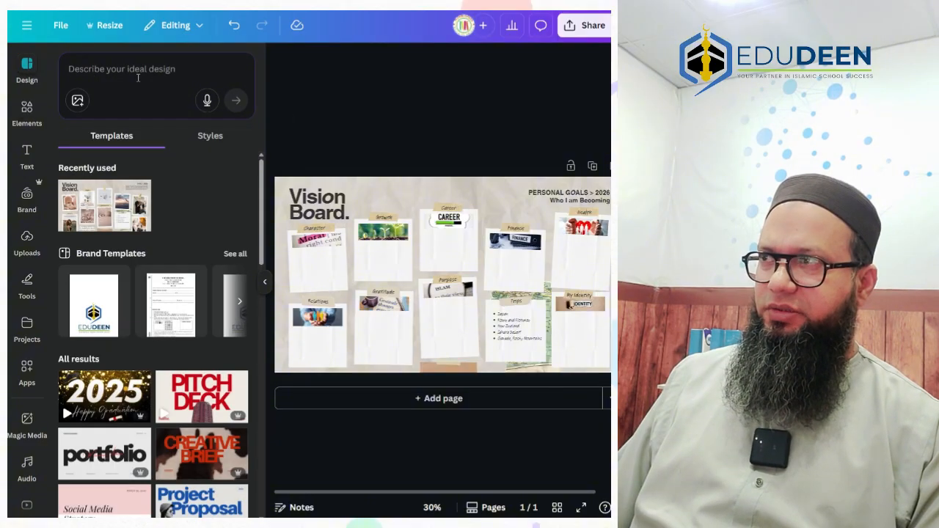
{"action": "left_click", "coordinate": [138, 71]}
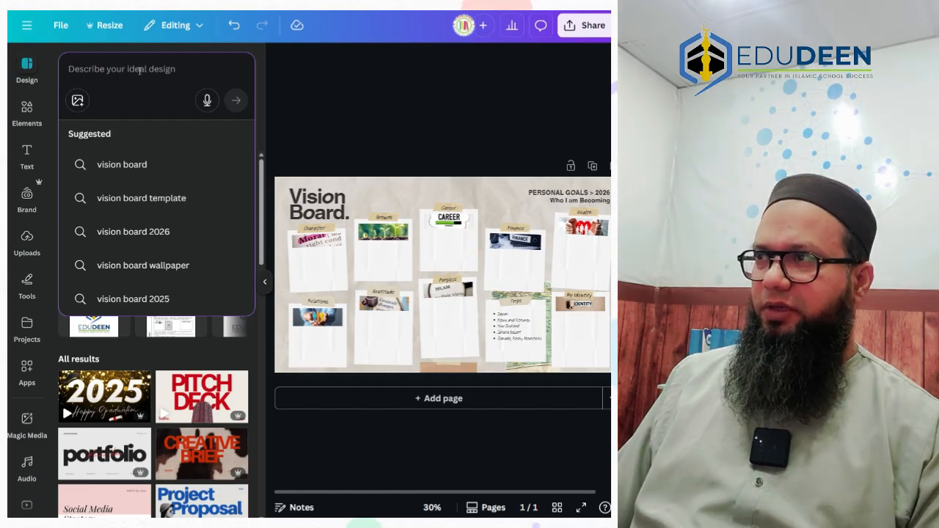
{"action": "type", "text": "vision board"}
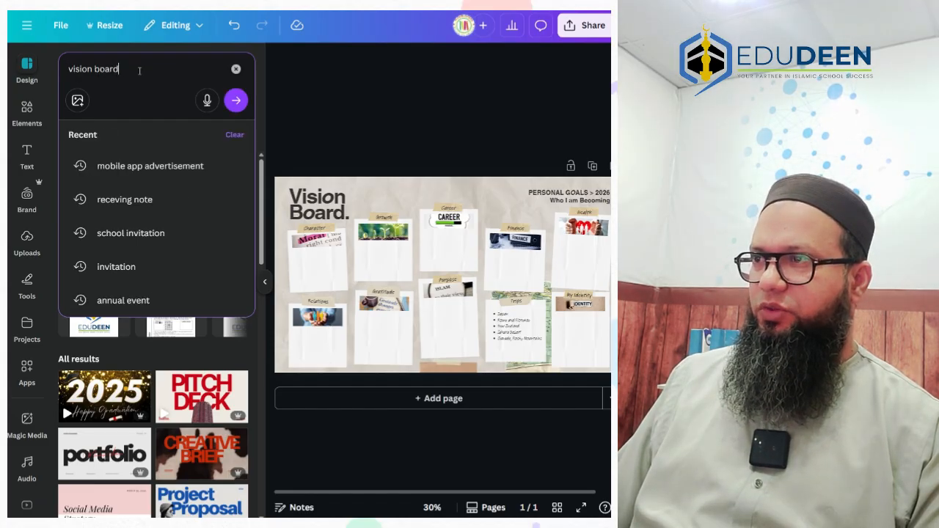
{"action": "key", "text": "Return"}
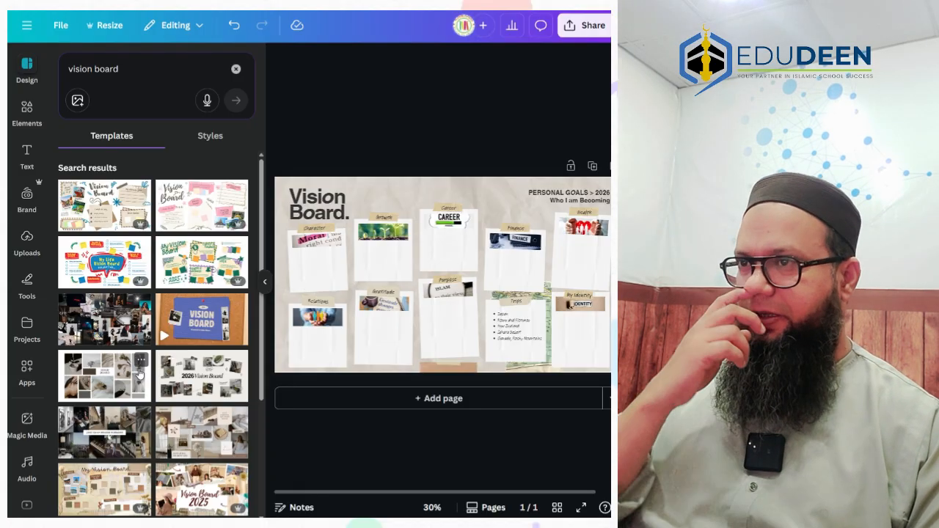
{"action": "scroll", "coordinate": [107, 308], "scroll_direction": "down", "scroll_amount": 1}
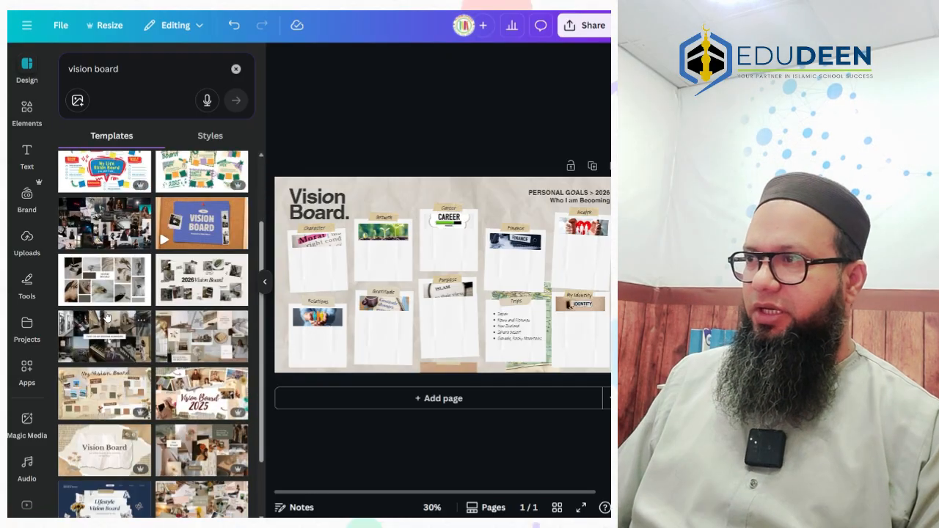
{"action": "scroll", "coordinate": [112, 294], "scroll_direction": "up", "scroll_amount": 1}
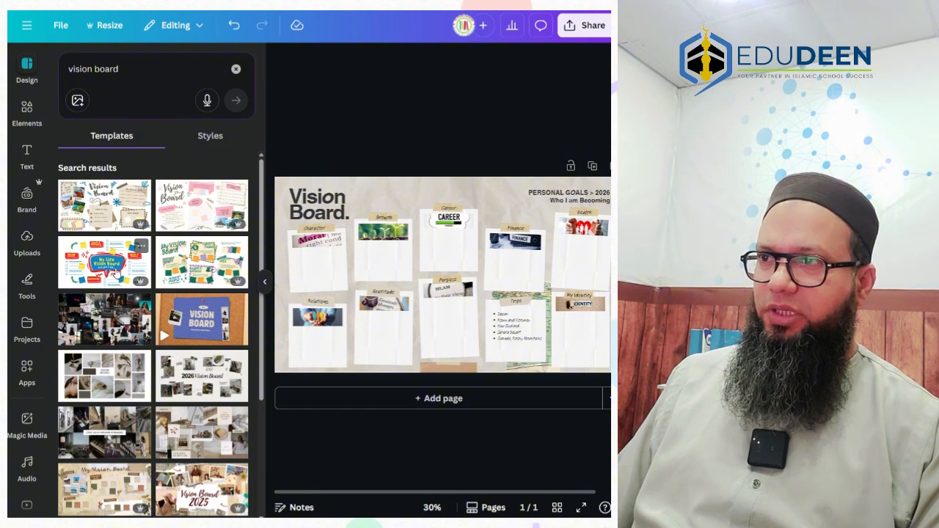
Add the Red Blue and Yellow Playful Doodle Life Vision Board Whiteboard template as a new second page
{"action": "left_click", "coordinate": [114, 273]}
{"action": "left_click", "coordinate": [358, 301]}
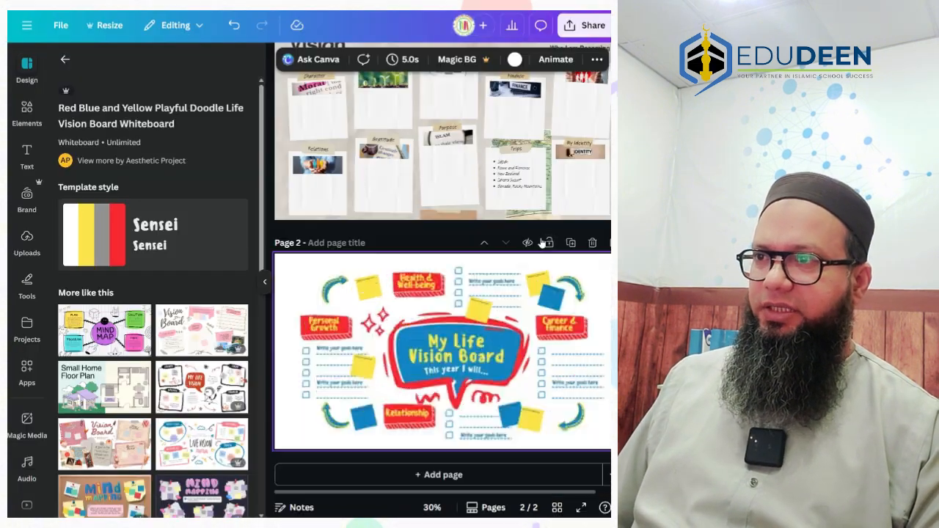
{"action": "left_click", "coordinate": [265, 283]}
Copy the four-line checkbox list beneath Career & Finance on page 2 into the Character card on page 1
{"action": "left_click", "coordinate": [437, 390]}
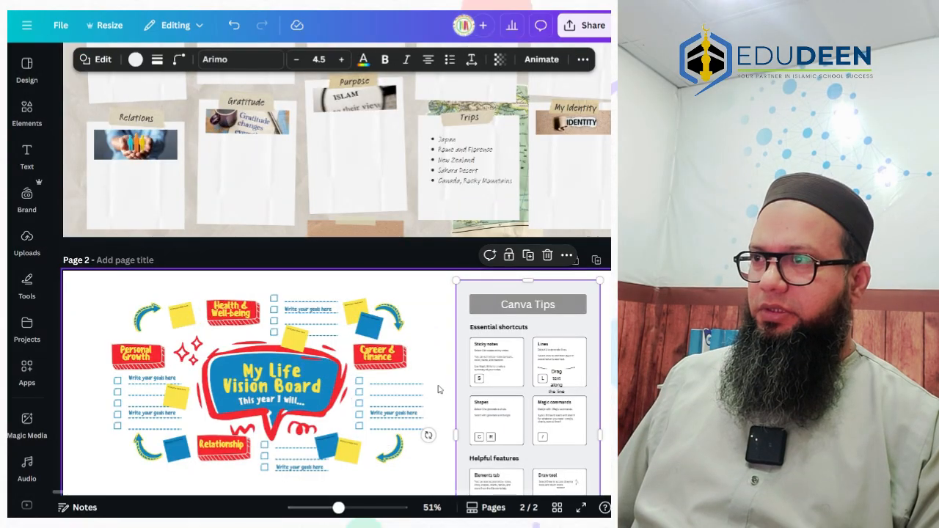
{"action": "left_click_drag", "start_coordinate": [438, 372], "coordinate": [353, 422]}
{"action": "scroll", "coordinate": [163, 271], "scroll_direction": "up", "scroll_amount": 3}
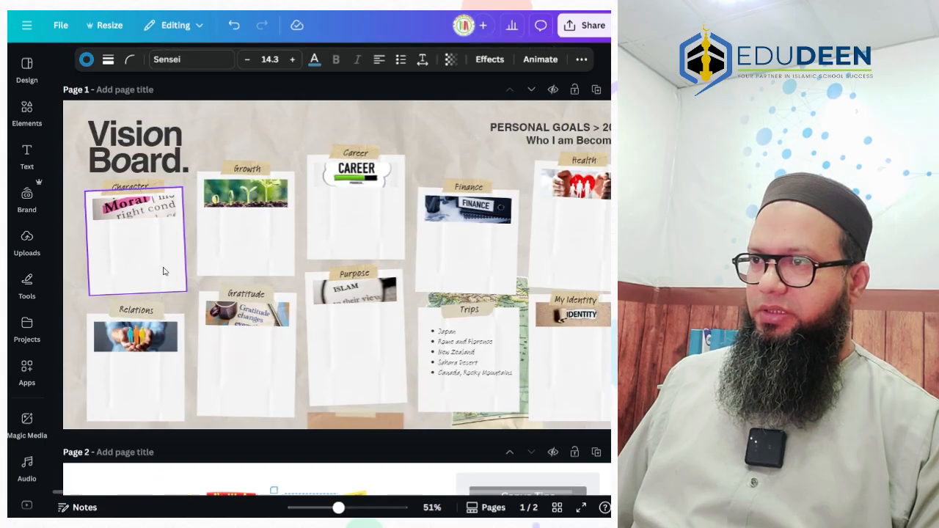
{"action": "key", "text": "ctrl+v"}
{"action": "left_click_drag", "start_coordinate": [366, 242], "coordinate": [110, 253]}
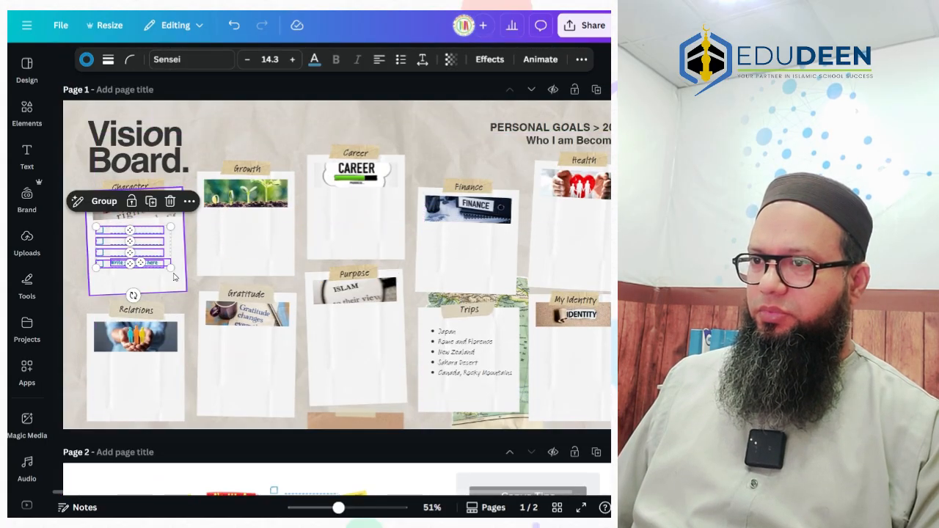
Rotate the Character checklist to match the card's tilt and enlarge it to about 277 by 161
{"action": "left_click_drag", "start_coordinate": [170, 267], "coordinate": [176, 271]}
{"action": "left_click_drag", "start_coordinate": [136, 298], "coordinate": [135, 300]}
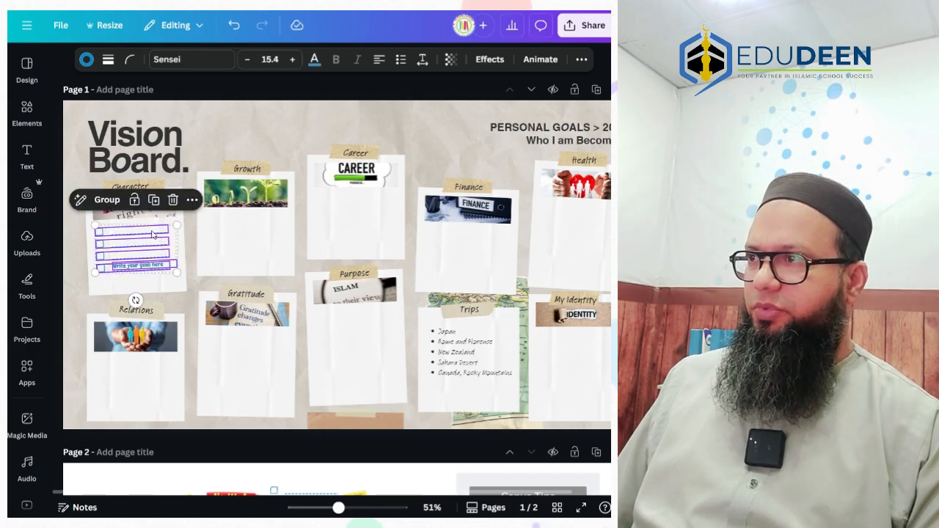
{"action": "scroll", "coordinate": [143, 236], "scroll_direction": "up", "scroll_amount": 5}
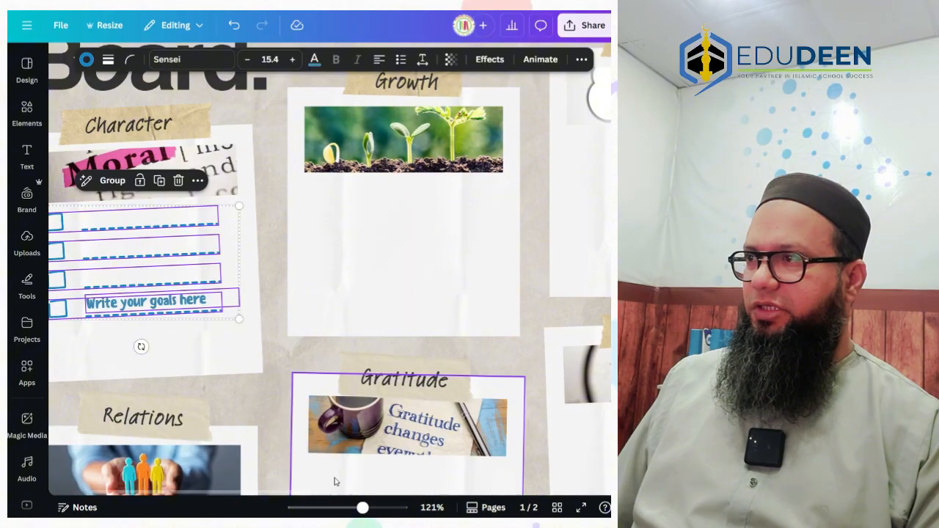
{"action": "scroll", "coordinate": [290, 291], "scroll_direction": "left", "scroll_amount": 3}
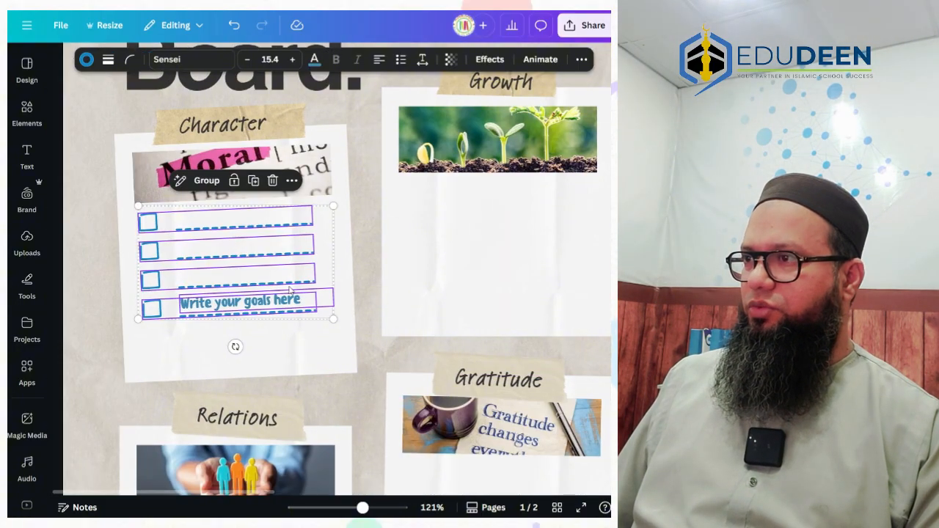
{"action": "left_click_drag", "start_coordinate": [333, 320], "coordinate": [339, 322]}
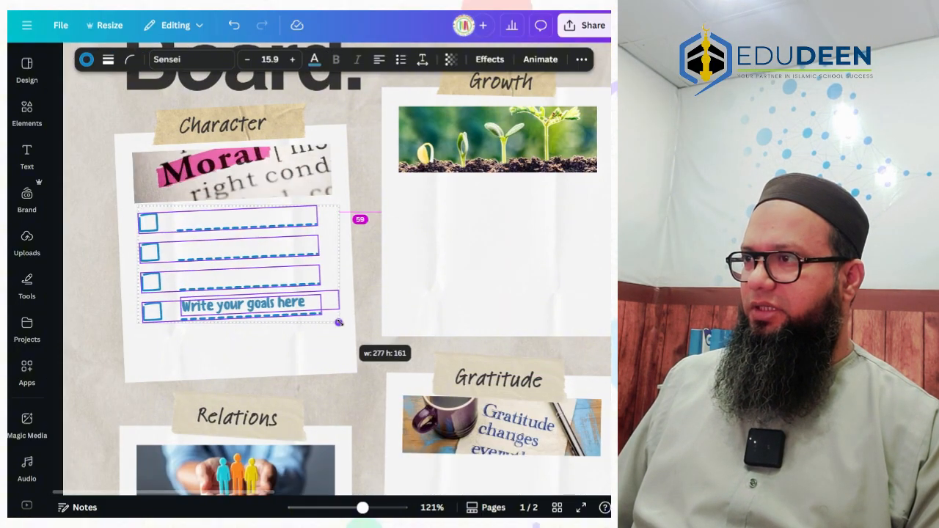
Duplicate the "Write your goals here" text onto the Character checklist's first line and change it to "Integrity"
{"action": "left_click", "coordinate": [262, 306]}
{"action": "key", "text": "ctrl+d"}
{"action": "left_click_drag", "start_coordinate": [262, 306], "coordinate": [257, 220]}
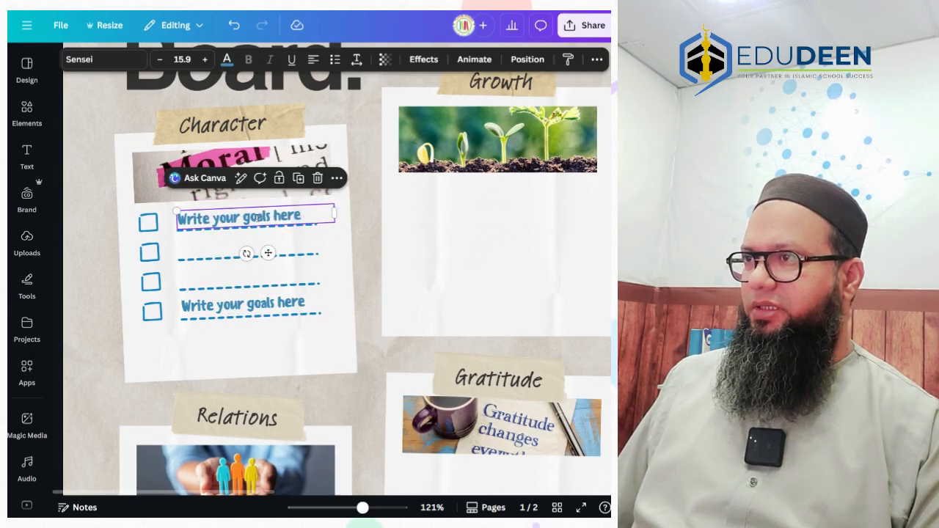
{"action": "double_click", "coordinate": [252, 219]}
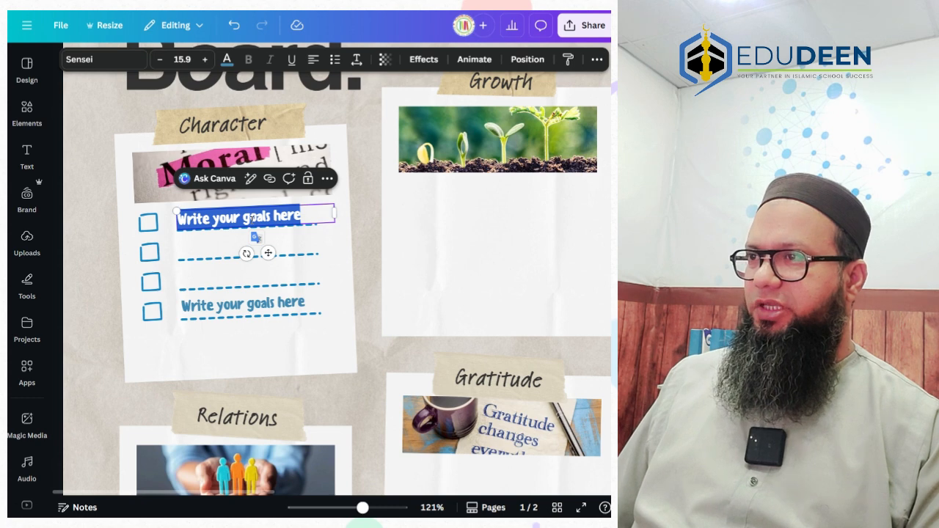
{"action": "key", "text": "BackSpace"}
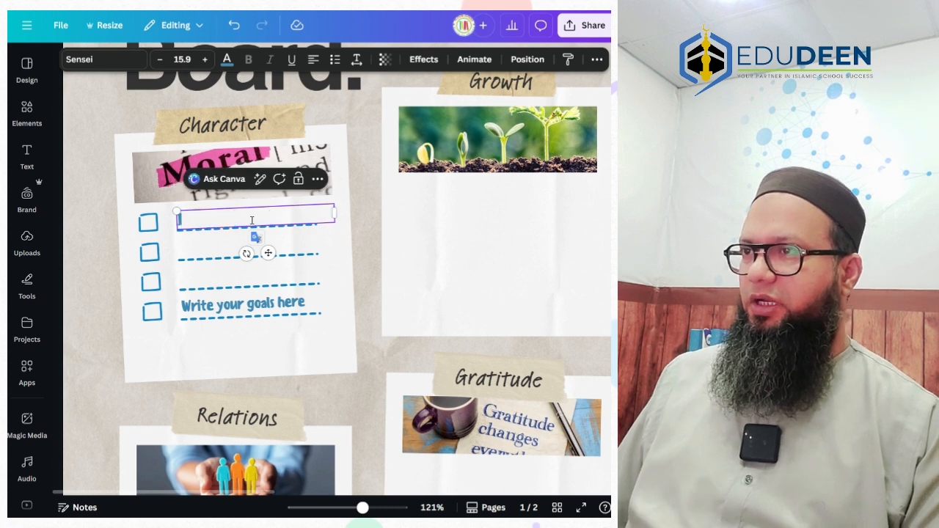
{"action": "type", "text": "Integrity"}
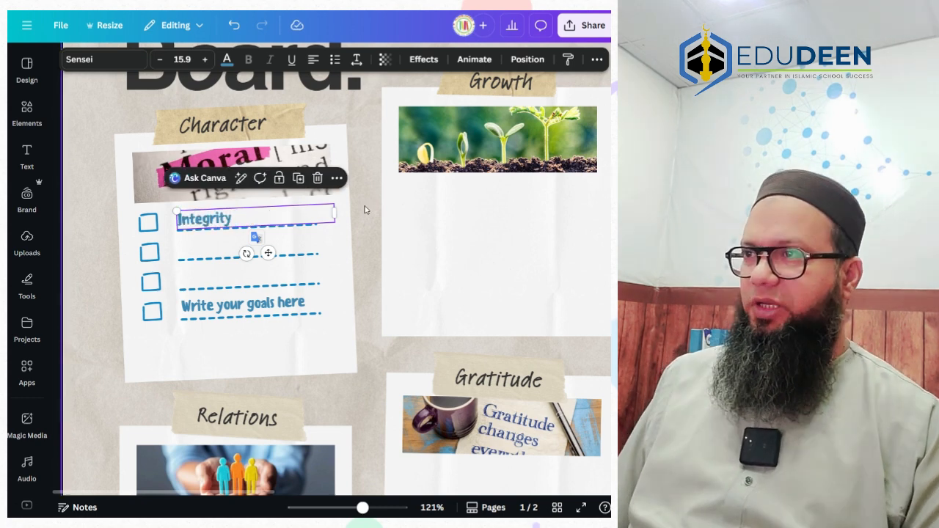
Place another copy of the goal text on the Character checklist's second line, reading "Discipline"
{"action": "left_click", "coordinate": [228, 302]}
{"action": "left_click_drag", "start_coordinate": [227, 301], "coordinate": [224, 246]}
{"action": "double_click", "coordinate": [229, 241]}
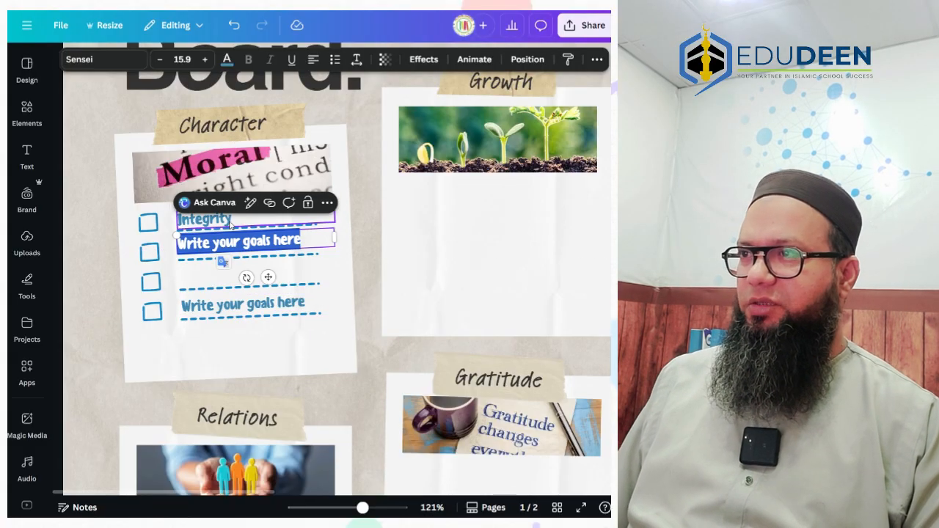
{"action": "type", "text": "Disc"}
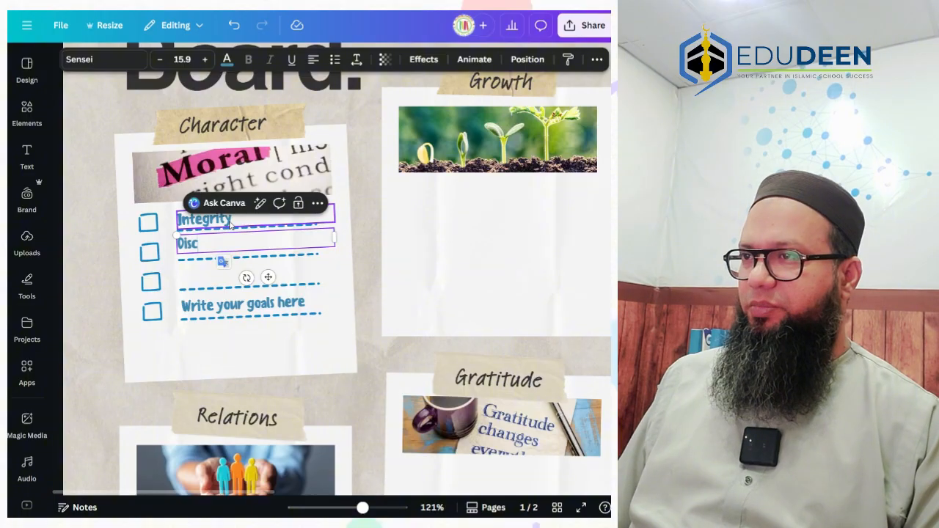
{"action": "type", "text": "ipline"}
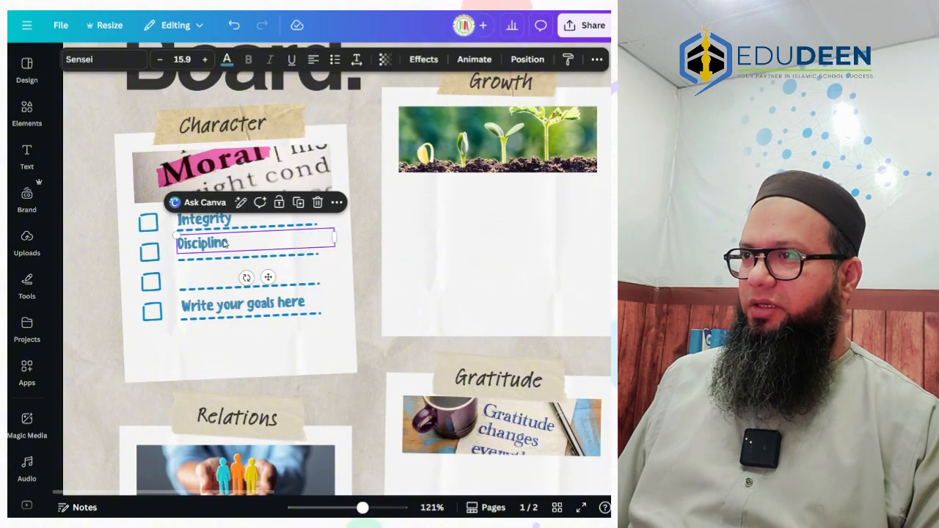
Fill the third line of the Character checklist with "Consistency" and the fourth with "Confidence", using the same text style
{"action": "left_click_drag", "start_coordinate": [242, 302], "coordinate": [233, 273]}
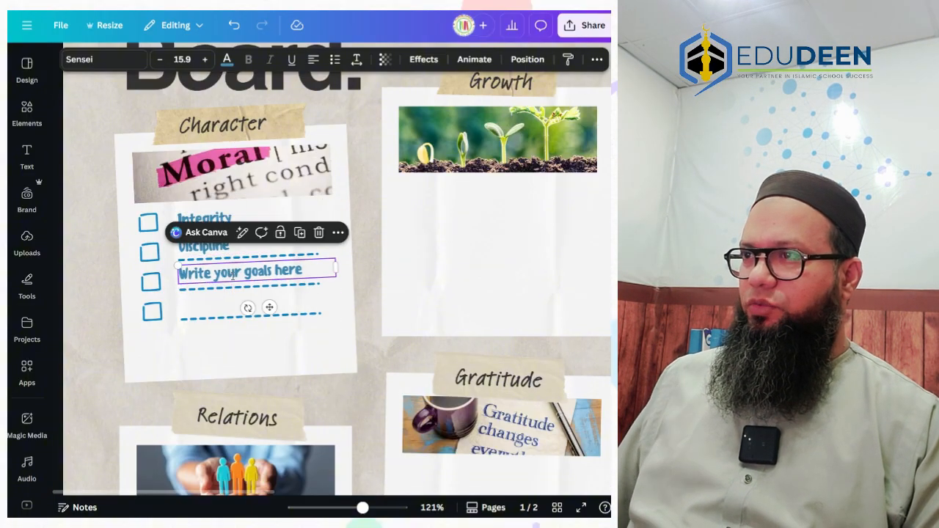
{"action": "double_click", "coordinate": [232, 273]}
{"action": "type", "text": "C"}
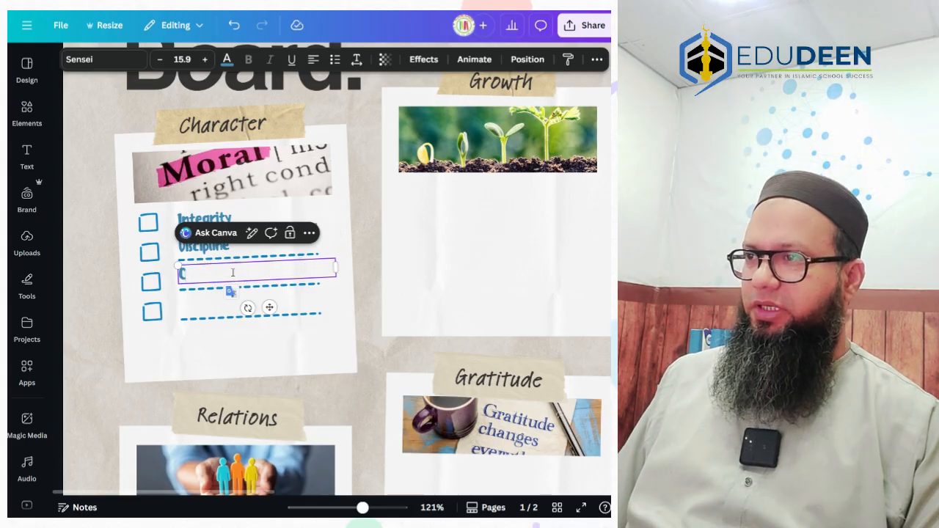
{"action": "type", "text": "onsistency"}
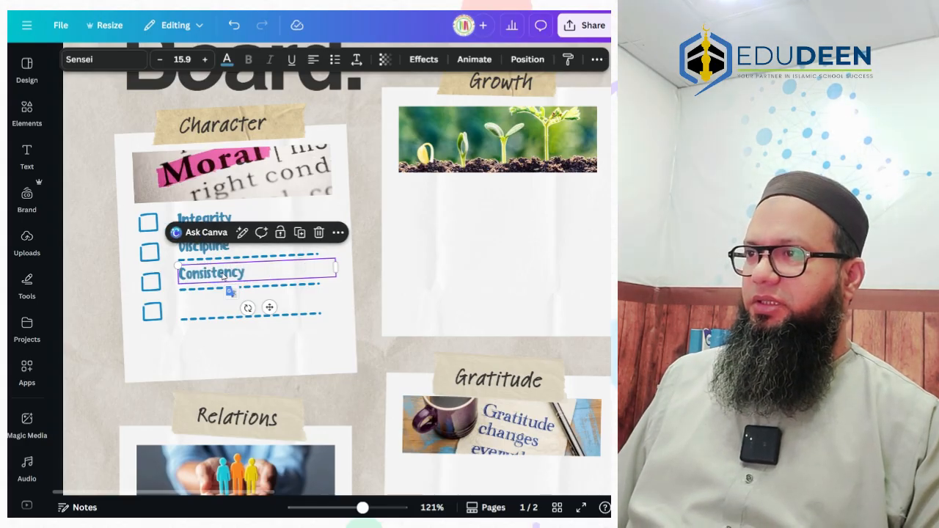
{"action": "key", "text": "ctrl+d"}
{"action": "double_click", "coordinate": [221, 303]}
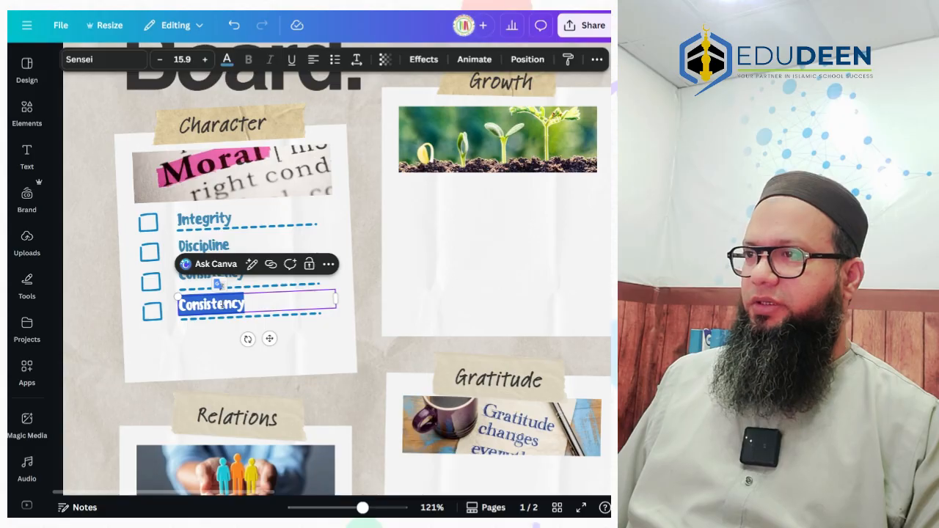
{"action": "type", "text": "Confid"}
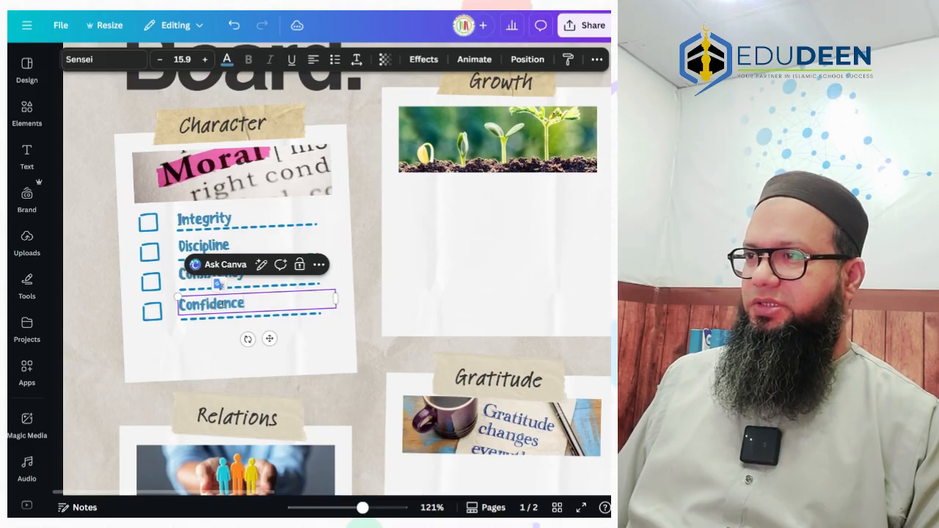
{"action": "left_click", "coordinate": [369, 291]}
Copy the whole Character checklist, texts included, into the Growth card and rotate it about 3° so it sits level
{"action": "scroll", "coordinate": [352, 289], "scroll_direction": "down", "scroll_amount": 2, "text": "ctrl"}
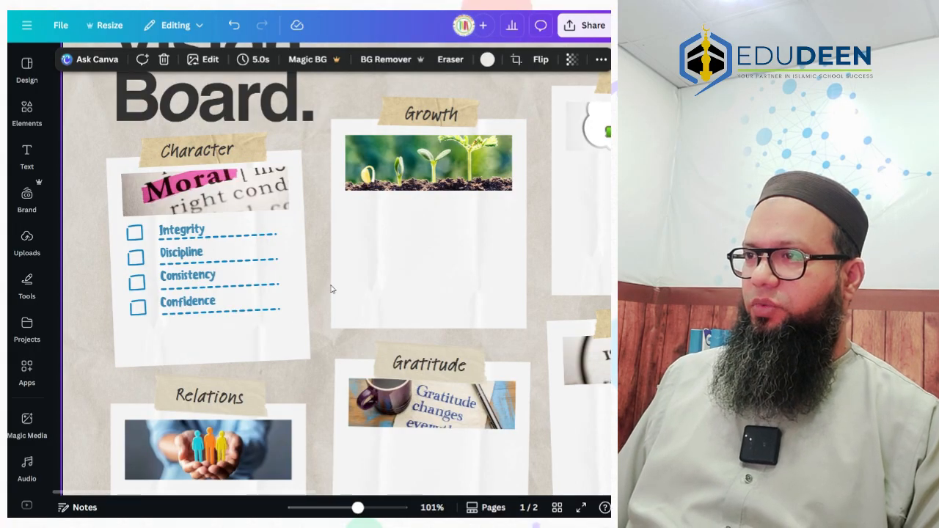
{"action": "left_click_drag", "start_coordinate": [322, 322], "coordinate": [136, 229]}
{"action": "left_click", "coordinate": [245, 340], "text": "shift"}
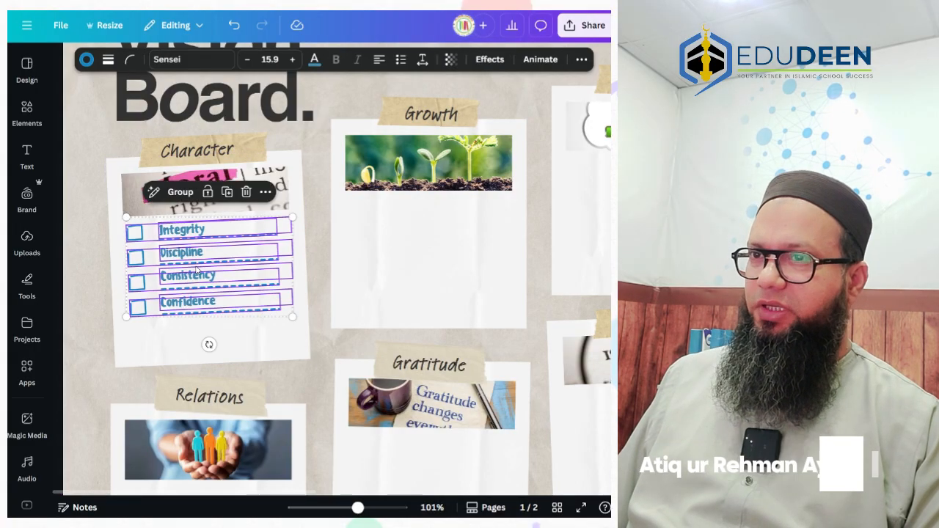
{"action": "left_click_drag", "start_coordinate": [191, 252], "coordinate": [413, 230], "text": "alt"}
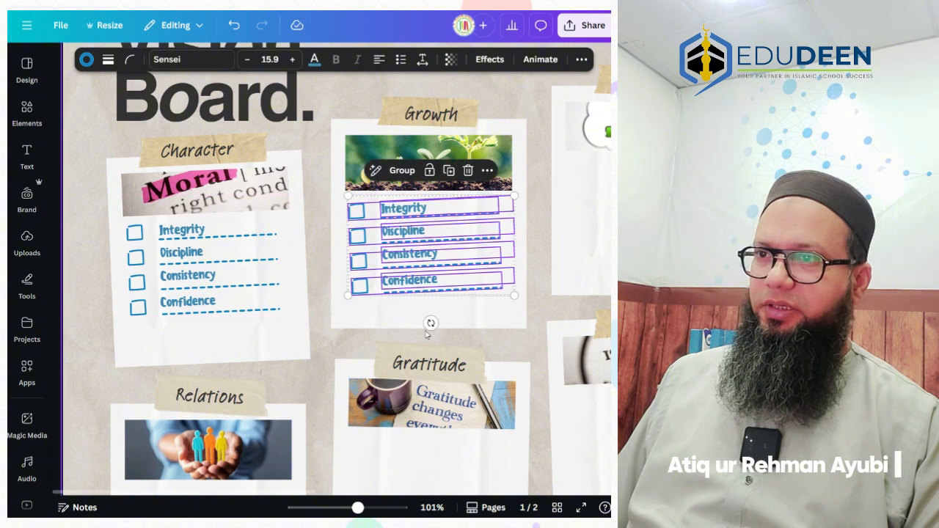
{"action": "left_click_drag", "start_coordinate": [430, 325], "coordinate": [430, 323]}
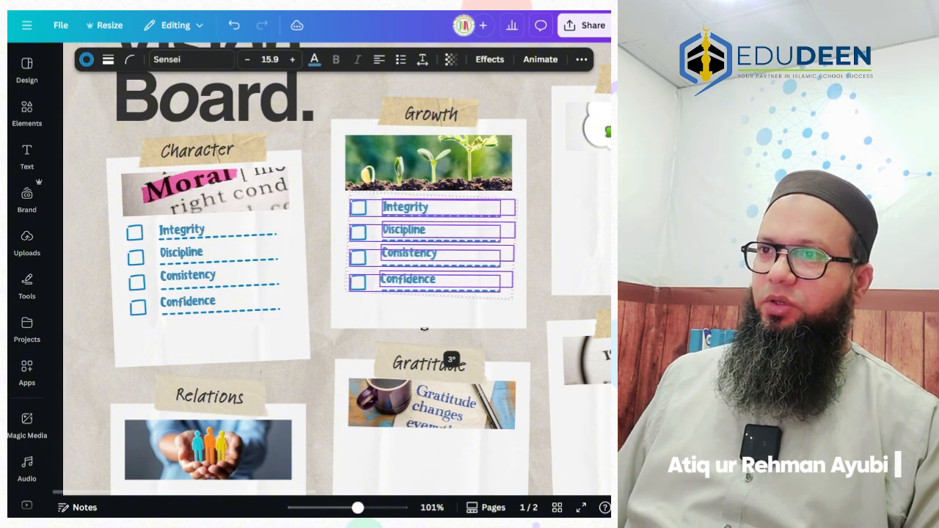
{"action": "left_click", "coordinate": [546, 244]}
Change the first two items of the Growth checklist to "Learning" and "Skills"
{"action": "left_click", "coordinate": [405, 208]}
{"action": "double_click", "coordinate": [405, 209]}
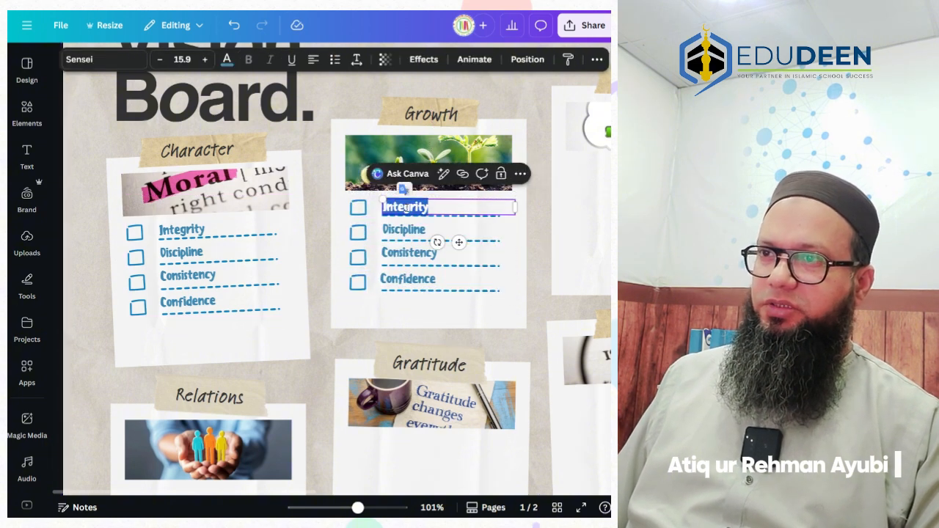
{"action": "type", "text": "Learning"}
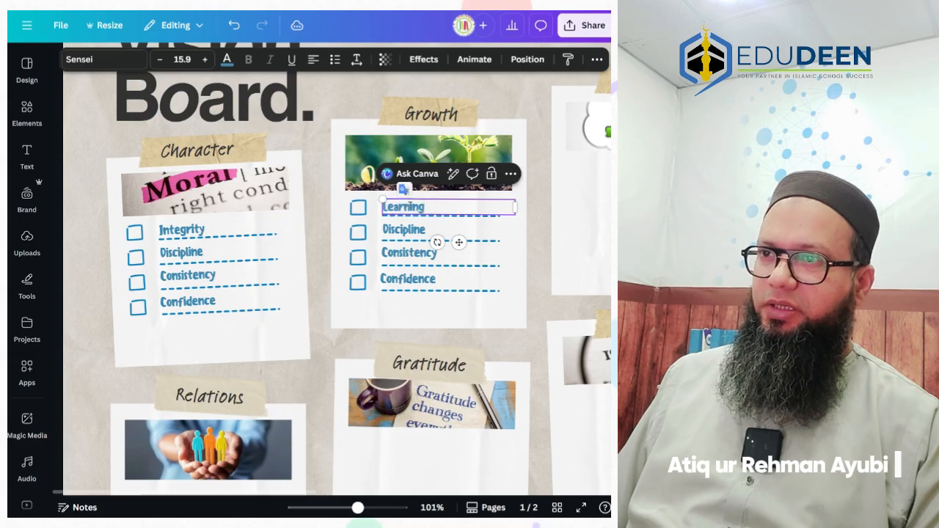
{"action": "left_click", "coordinate": [403, 229]}
{"action": "double_click", "coordinate": [403, 230]}
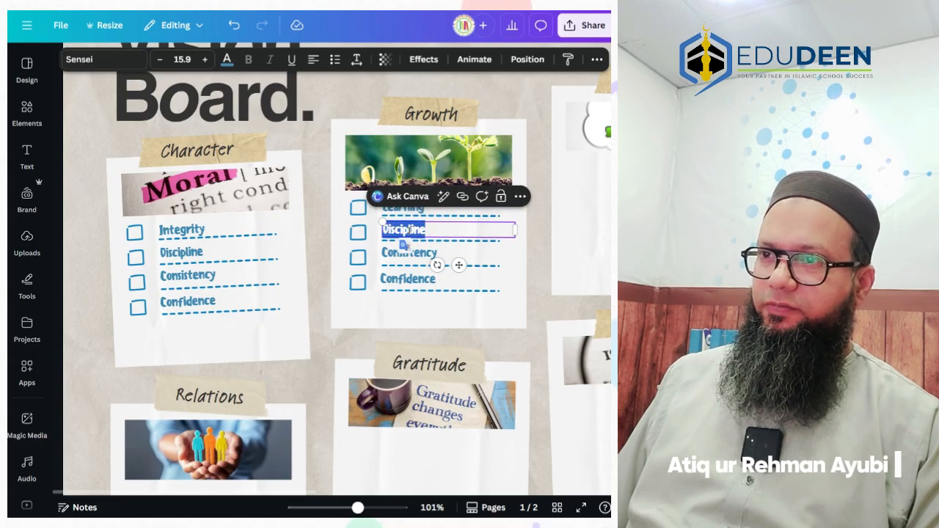
{"action": "type", "text": "Skills"}
Change the third and fourth items of the Growth checklist to "Mastery" and "Expertise"
{"action": "left_click", "coordinate": [409, 252]}
{"action": "double_click", "coordinate": [409, 252]}
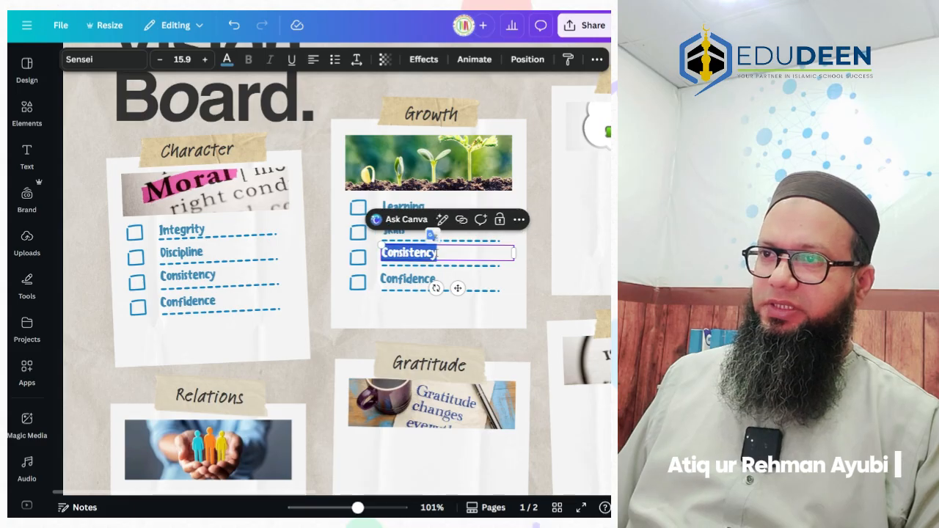
{"action": "type", "text": "Masterty"}
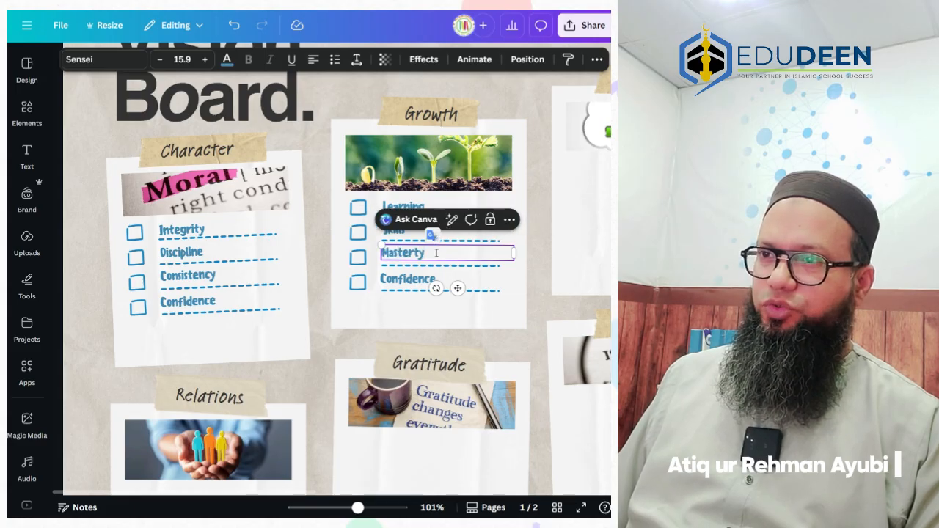
{"action": "left_click", "coordinate": [407, 279]}
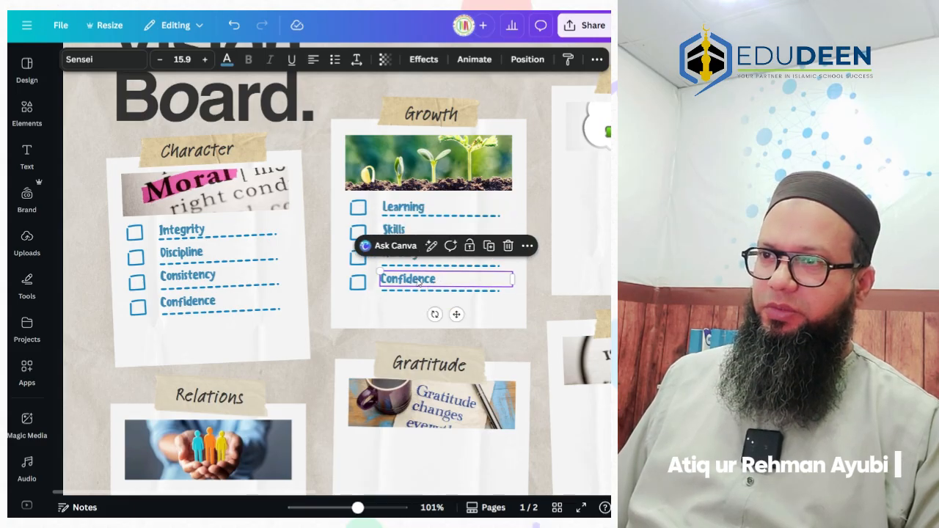
{"action": "double_click", "coordinate": [408, 279]}
{"action": "key", "text": "BackSpace"}
{"action": "type", "text": "Expert"}
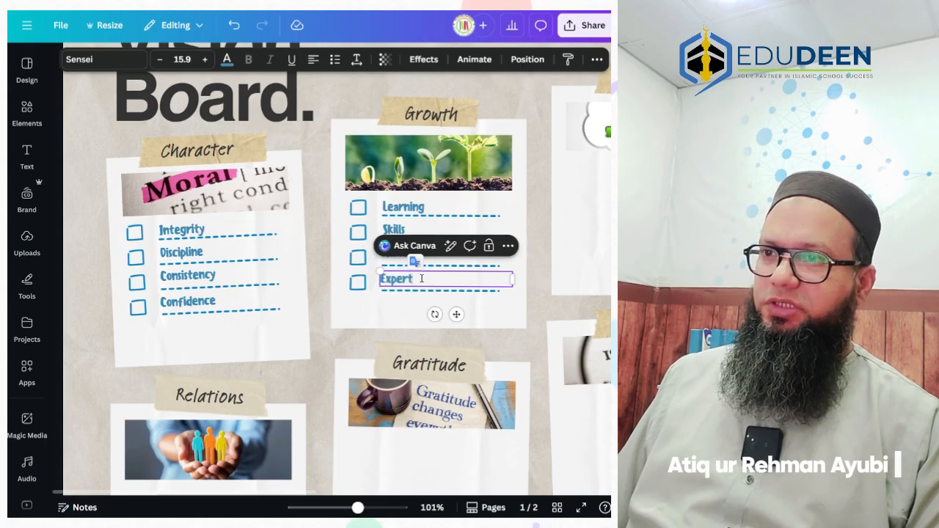
{"action": "type", "text": "ise"}
{"action": "left_click", "coordinate": [532, 340]}
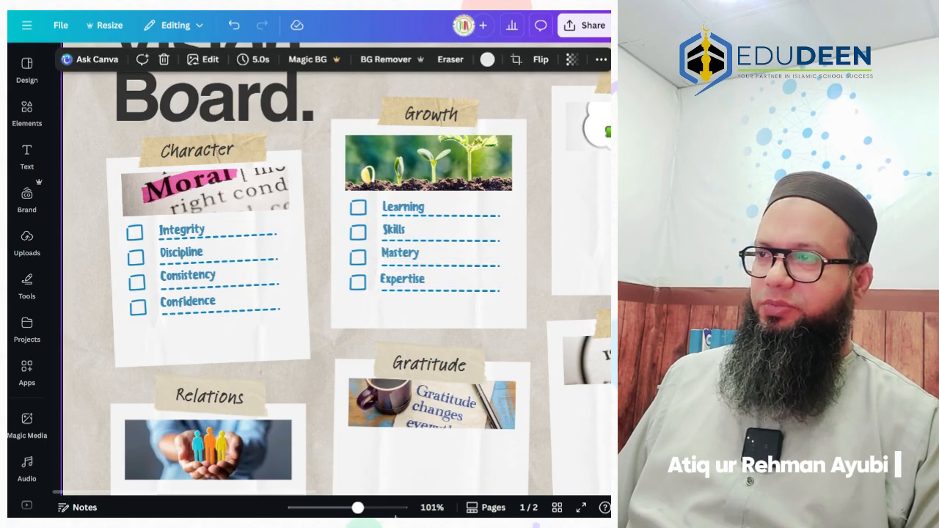
Copy the Growth card's full checklist into the Career card, below its photo
{"action": "left_click_drag", "start_coordinate": [309, 496], "coordinate": [412, 493]}
{"action": "left_click_drag", "start_coordinate": [314, 304], "coordinate": [128, 197]}
{"action": "left_click_drag", "start_coordinate": [180, 233], "coordinate": [397, 198]}
{"action": "left_click", "coordinate": [552, 159]}
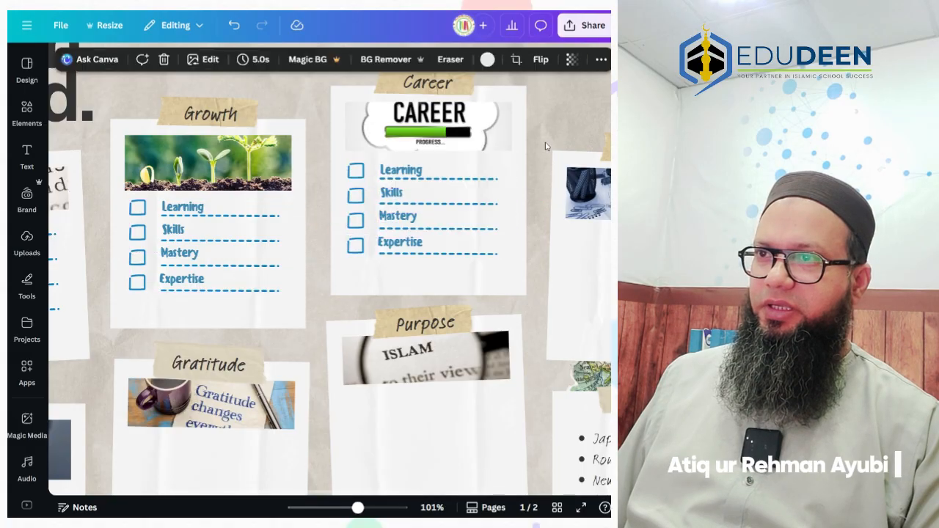
Change the first two items of the Career checklist to "Value" and "Leadership"
{"action": "double_click", "coordinate": [408, 171]}
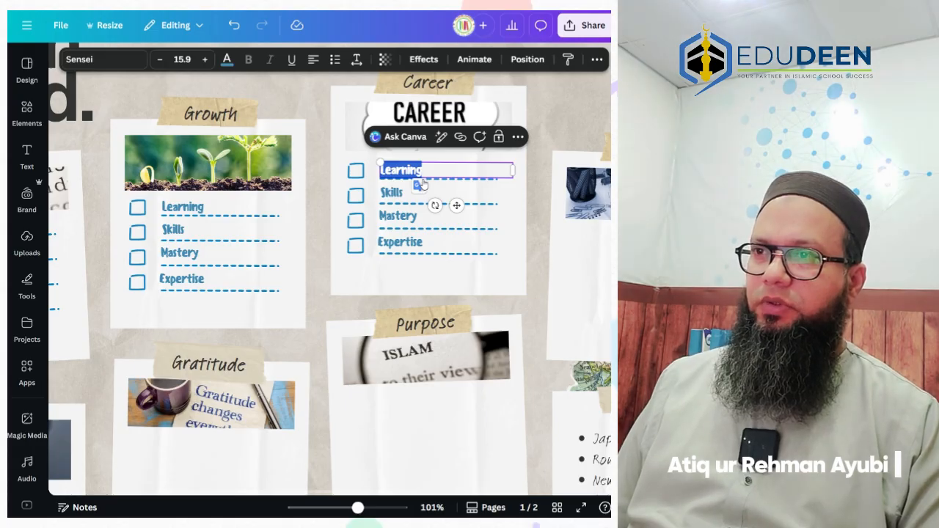
{"action": "key", "text": "BackSpace"}
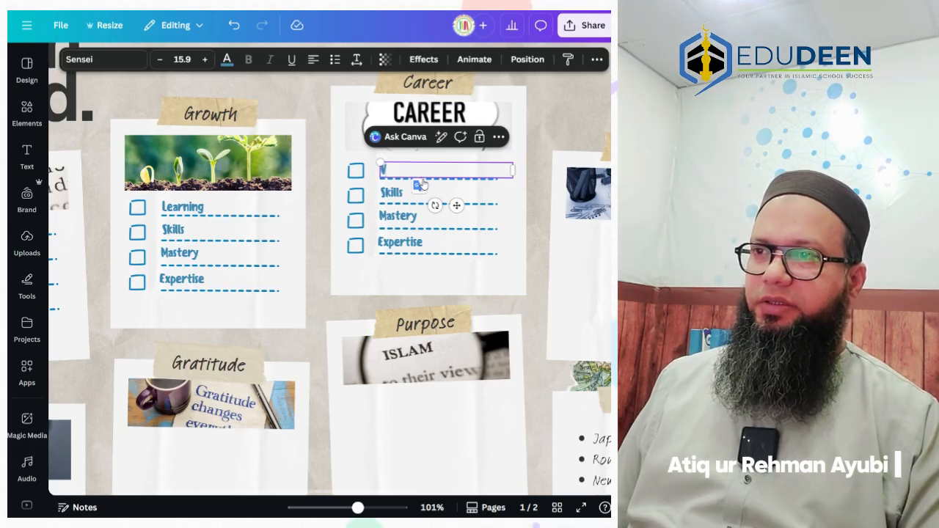
{"action": "type", "text": "Value"}
{"action": "double_click", "coordinate": [392, 192]}
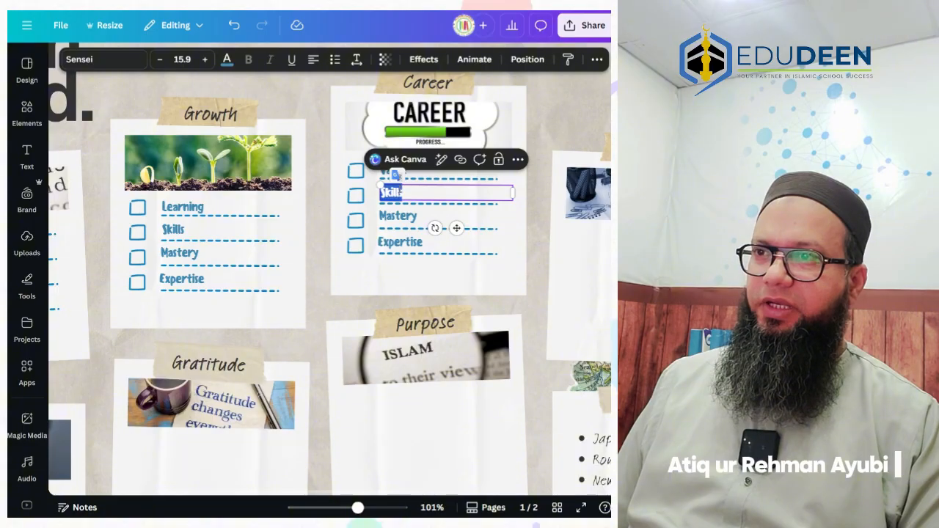
{"action": "type", "text": "Leardership"}
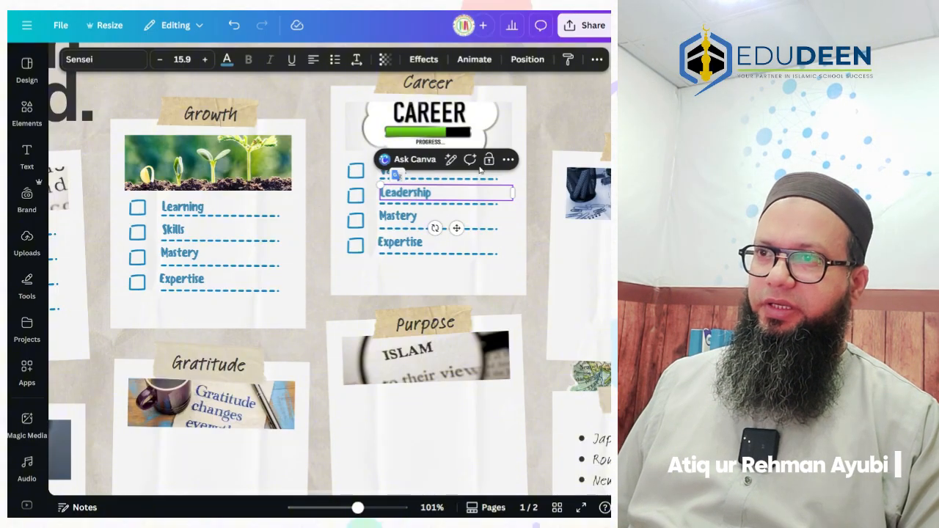
Change the third and fourth items of the Career checklist to "Impact" and "Excellence"
{"action": "double_click", "coordinate": [397, 216]}
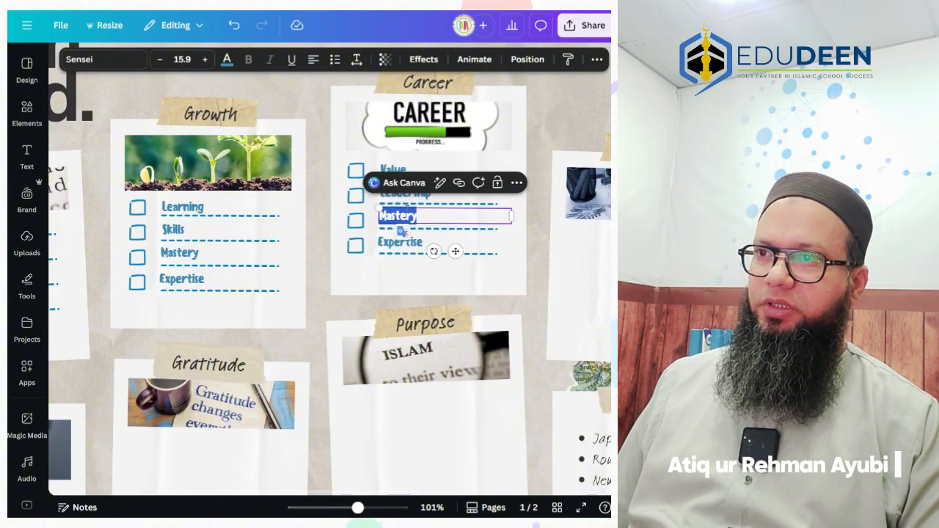
{"action": "type", "text": "Impact"}
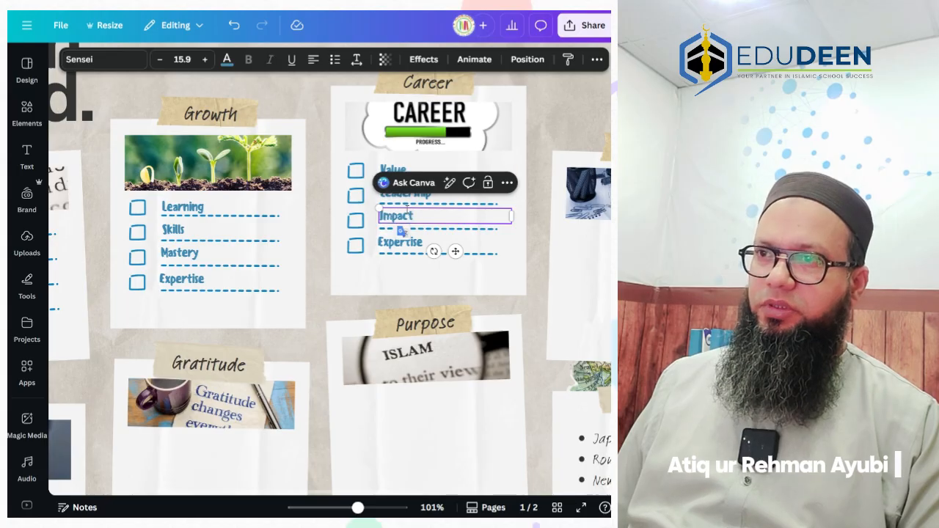
{"action": "double_click", "coordinate": [400, 242]}
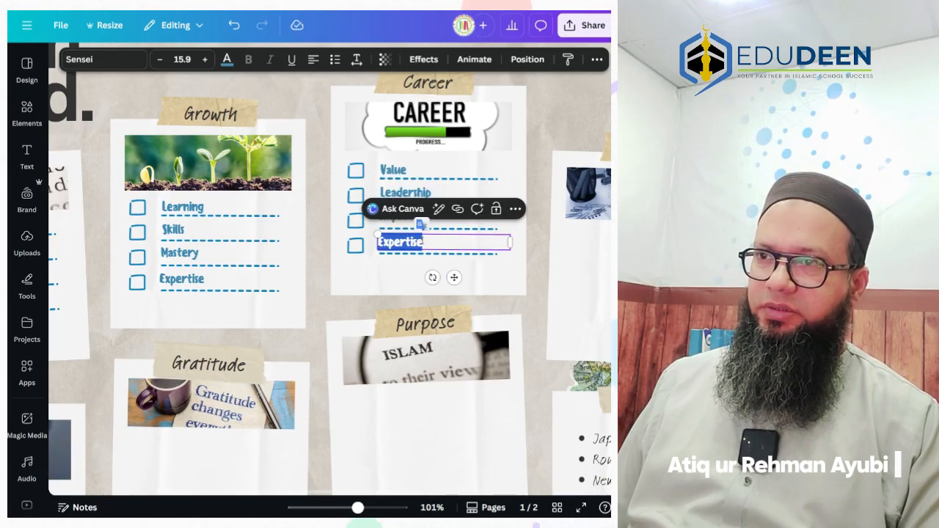
{"action": "type", "text": "Excellence"}
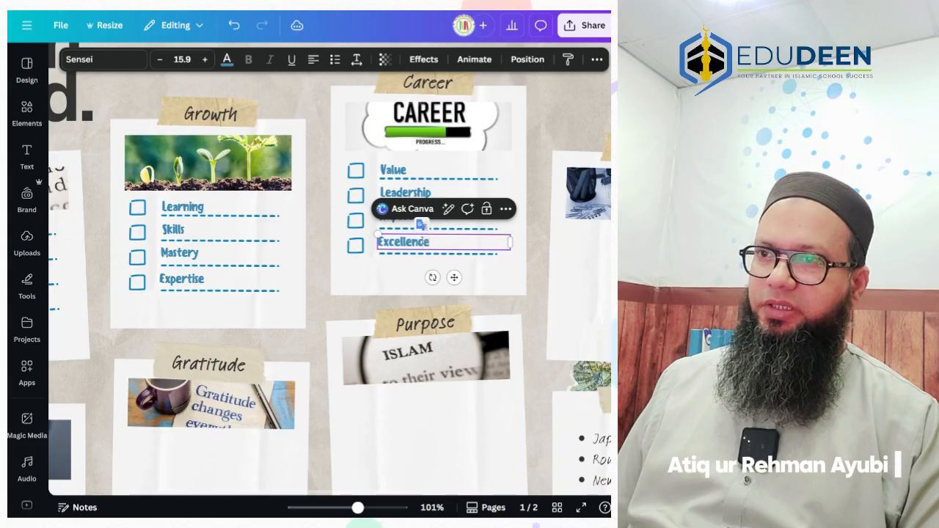
{"action": "key", "text": "Escape"}
Copy the full Career checklist into the Finance card below its photo and rotate it slightly to match the card's tilt
{"action": "scroll", "coordinate": [527, 272], "scroll_direction": "down", "scroll_amount": 4}
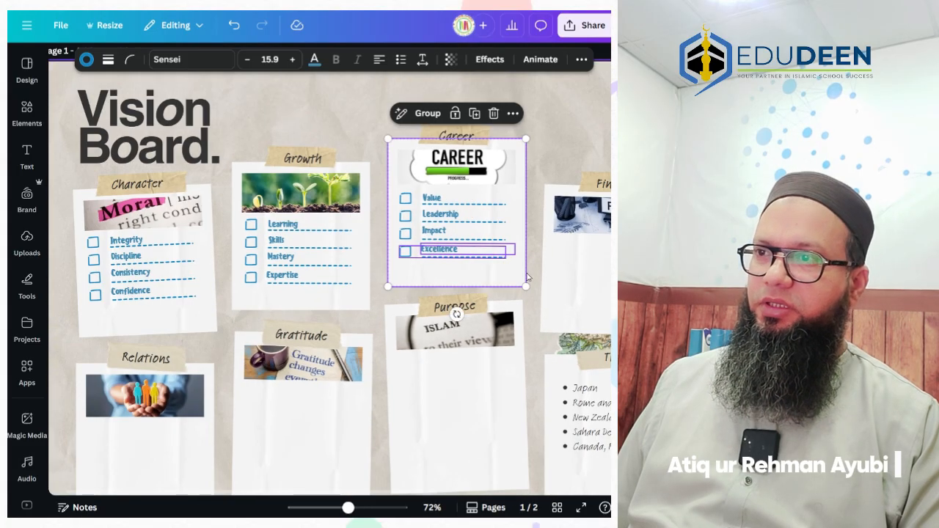
{"action": "left_click", "coordinate": [526, 276]}
{"action": "left_click_drag", "start_coordinate": [393, 491], "coordinate": [486, 489]}
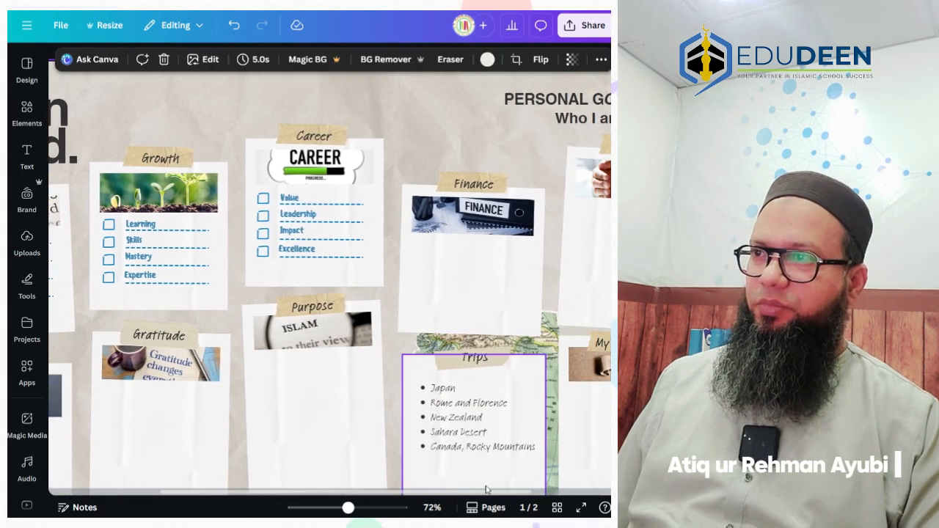
{"action": "left_click", "coordinate": [270, 253]}
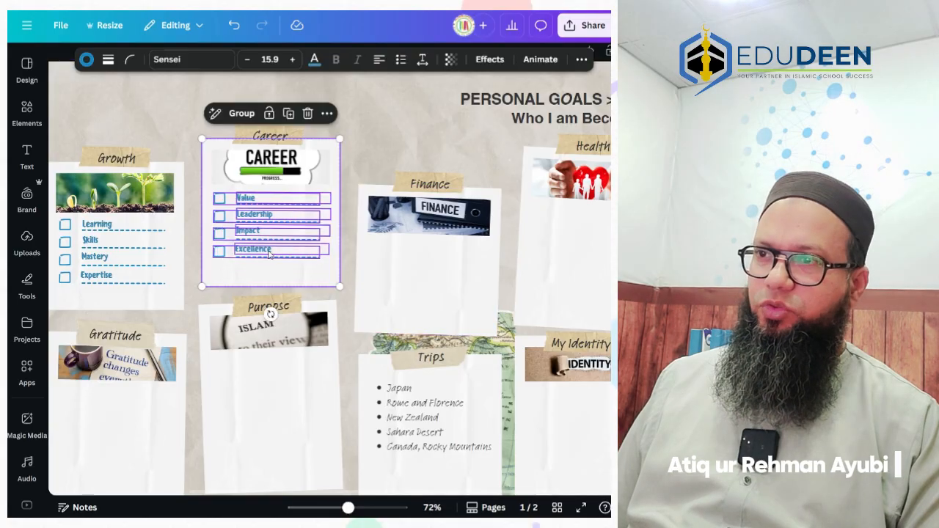
{"action": "left_click_drag", "start_coordinate": [270, 253], "coordinate": [415, 265]}
{"action": "left_click_drag", "start_coordinate": [429, 332], "coordinate": [426, 341]}
Change the first two items of the Finance checklist to "Stability" and "Freedom"
{"action": "scroll", "coordinate": [446, 272], "scroll_direction": "up", "scroll_amount": 4}
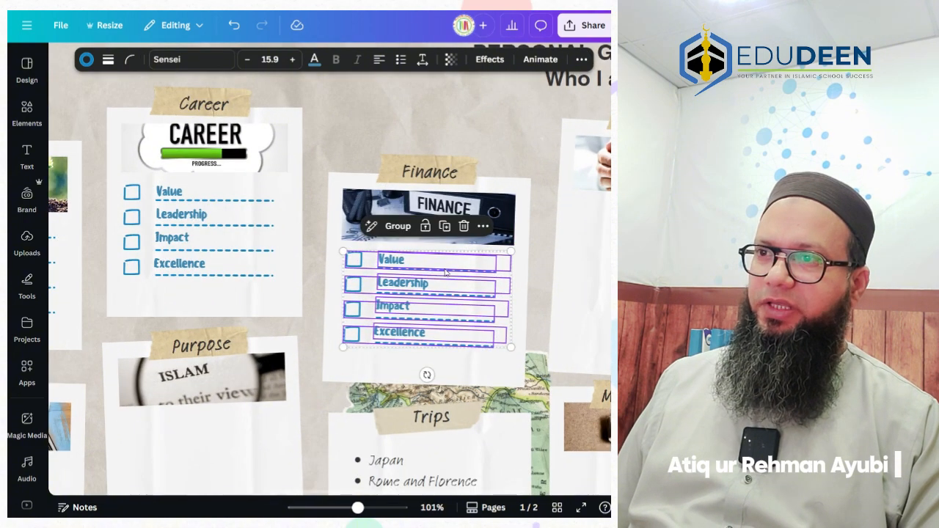
{"action": "scroll", "coordinate": [446, 272], "scroll_direction": "up", "scroll_amount": 3}
{"action": "left_click", "coordinate": [369, 256]}
{"action": "double_click", "coordinate": [369, 257]}
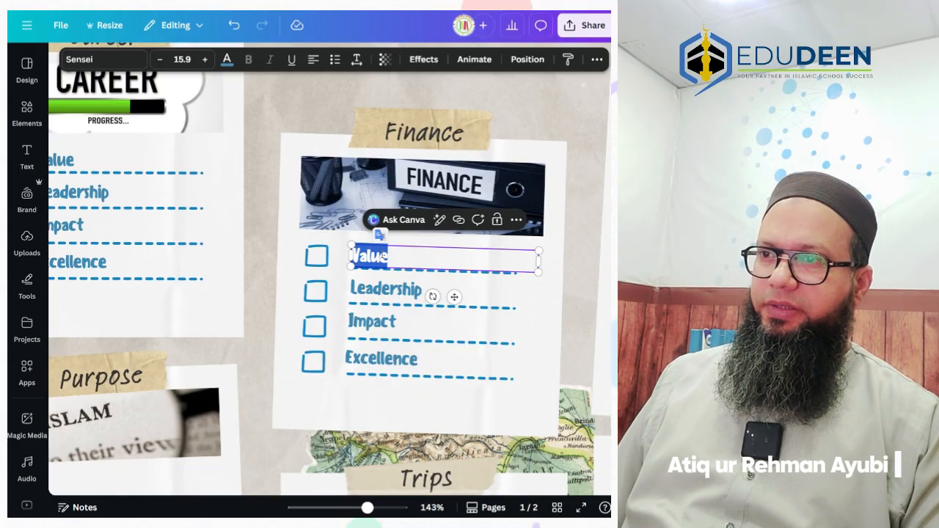
{"action": "type", "text": "Stability"}
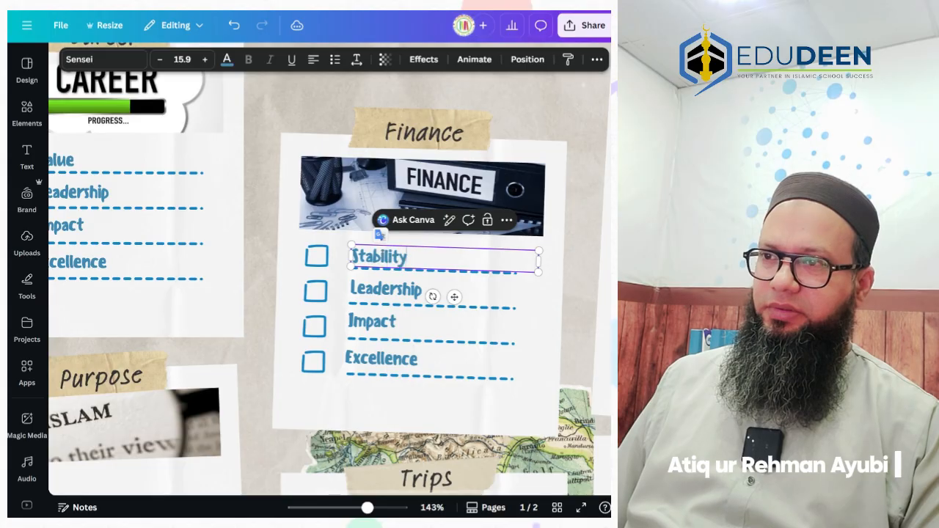
{"action": "double_click", "coordinate": [400, 299]}
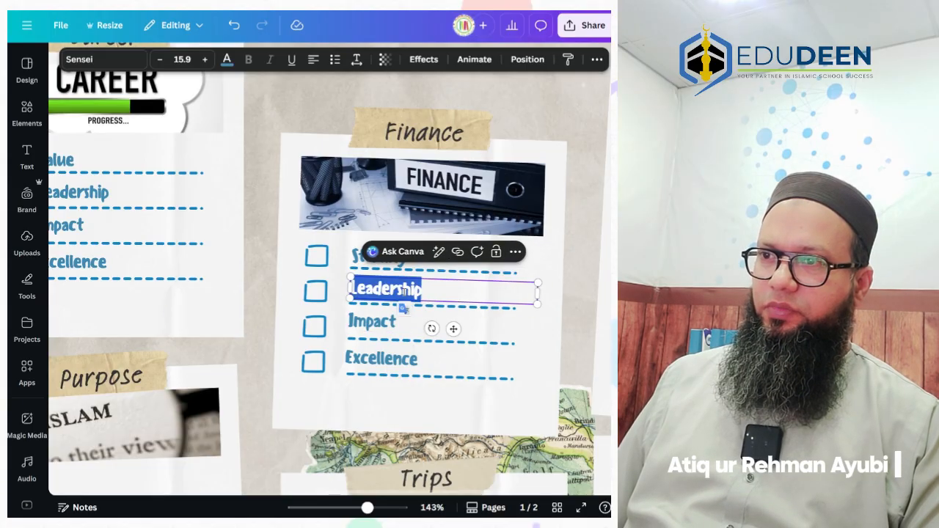
{"action": "type", "text": "Freedom"}
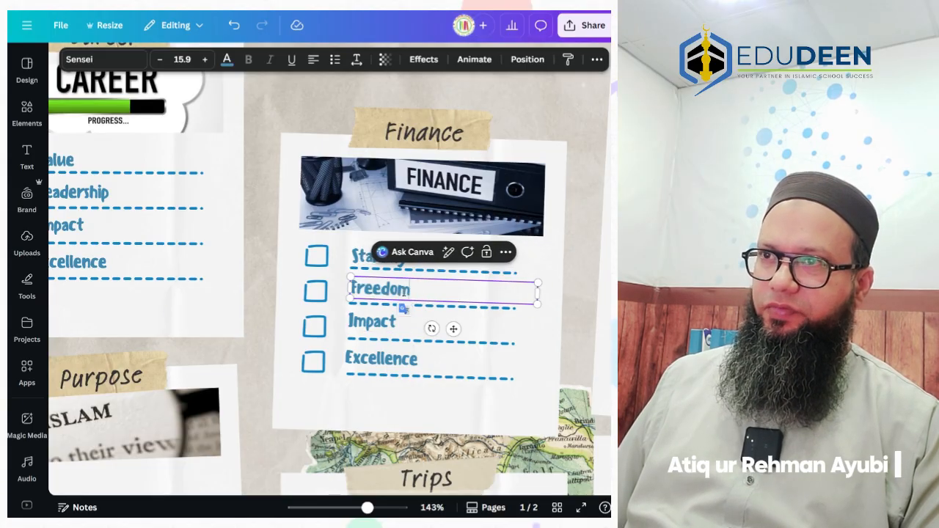
Change the third Finance item to "Abundance" and delete the fourth item with its checkbox and dashed line
{"action": "double_click", "coordinate": [370, 320]}
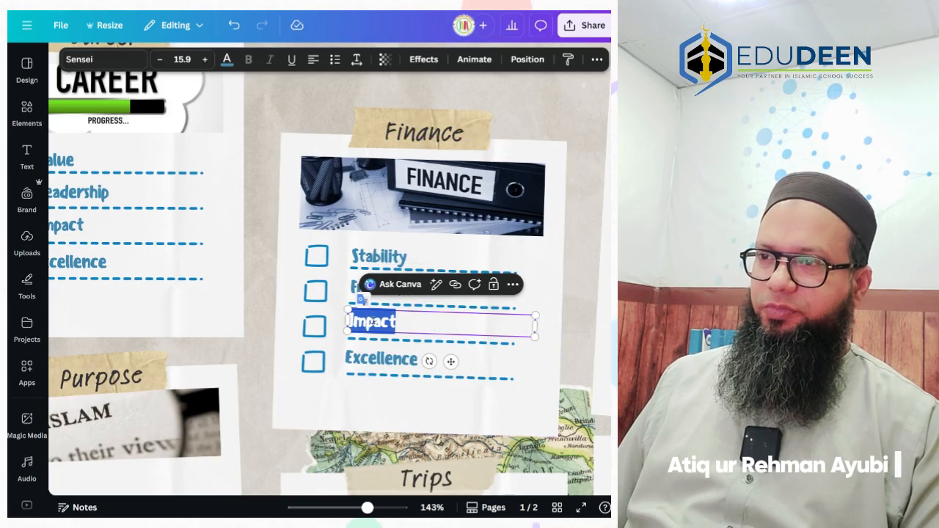
{"action": "type", "text": "A"}
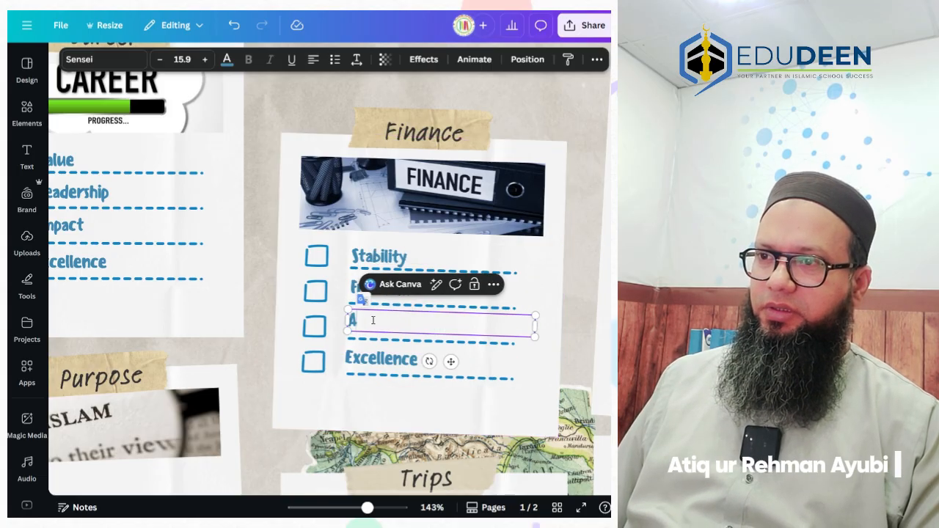
{"action": "type", "text": "bundance"}
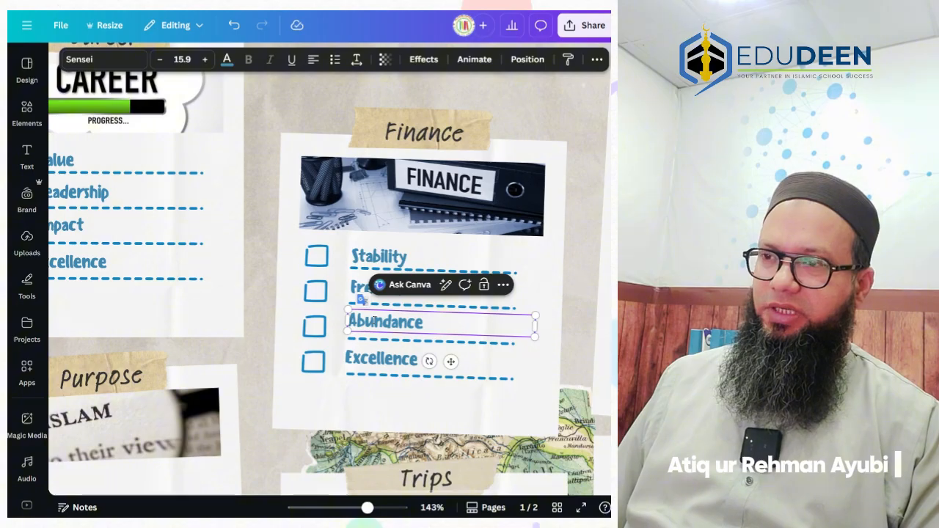
{"action": "left_click", "coordinate": [381, 361]}
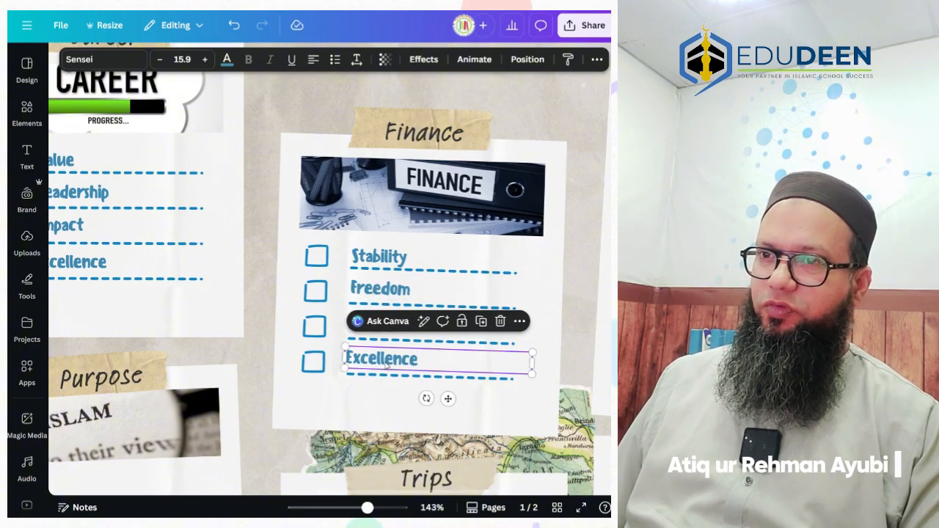
{"action": "key", "text": "Delete"}
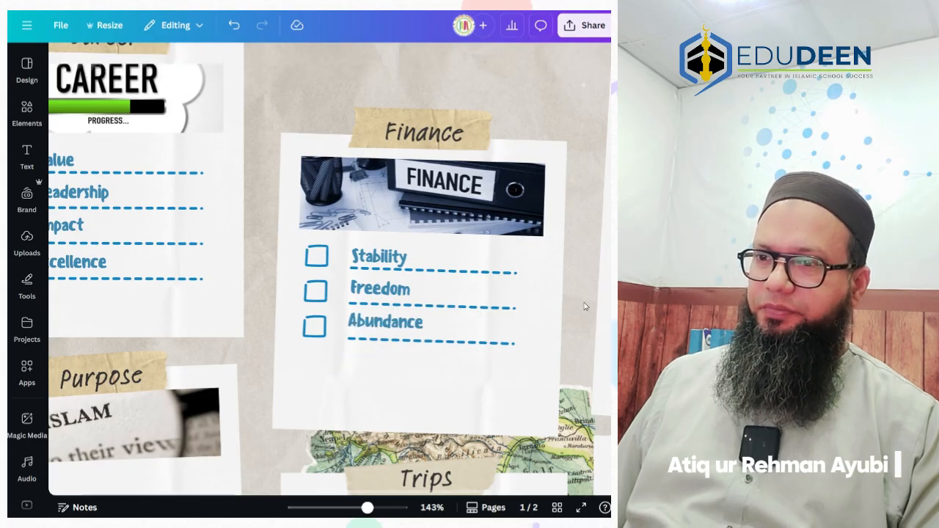
Copy the three-item Finance checklist into the Health card below its photo and rotate it slightly to match the card's tilt
{"action": "scroll", "coordinate": [518, 319], "scroll_direction": "down", "scroll_amount": 5}
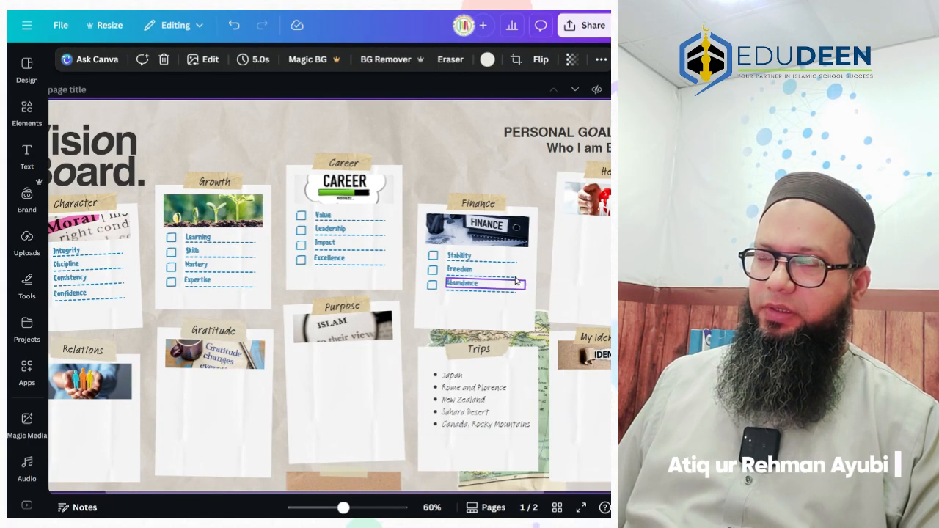
{"action": "left_click_drag", "start_coordinate": [358, 492], "coordinate": [462, 490]}
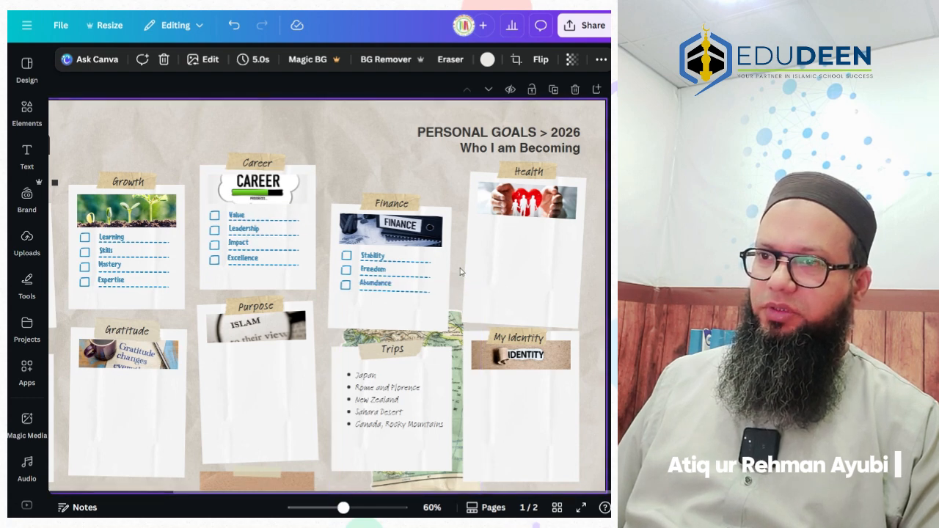
{"action": "left_click", "coordinate": [375, 295]}
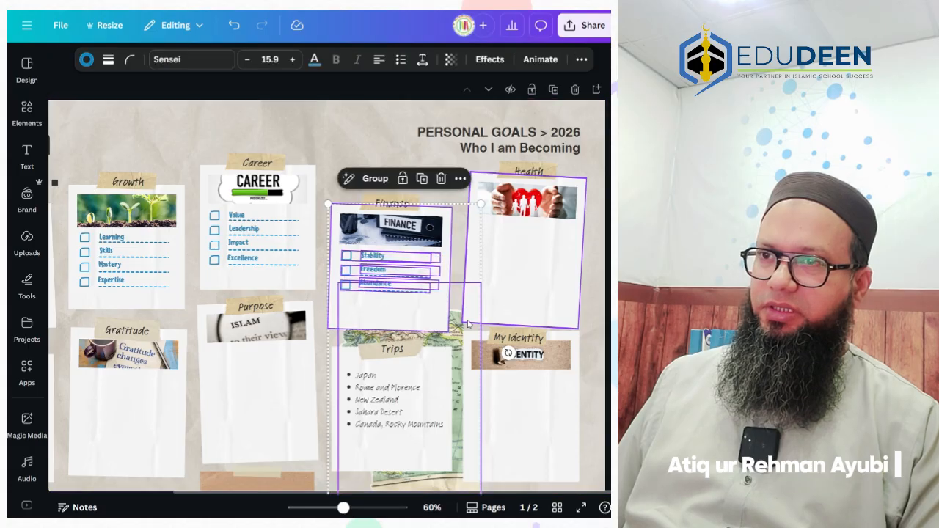
{"action": "mouse_move", "coordinate": [368, 268]}
{"action": "left_mouse_down"}
{"action": "mouse_move", "coordinate": [498, 256]}
{"action": "mouse_move", "coordinate": [506, 242]}
{"action": "left_mouse_up"}
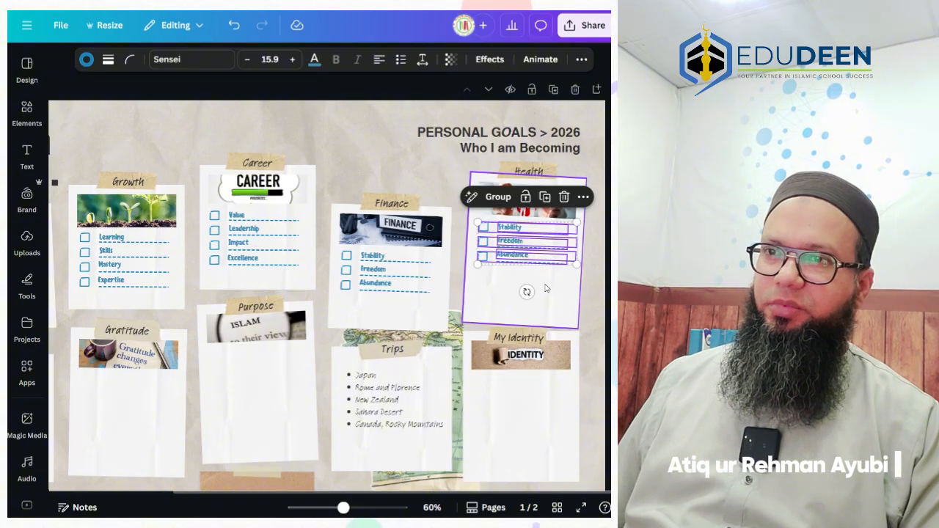
{"action": "left_click_drag", "start_coordinate": [528, 291], "coordinate": [526, 295]}
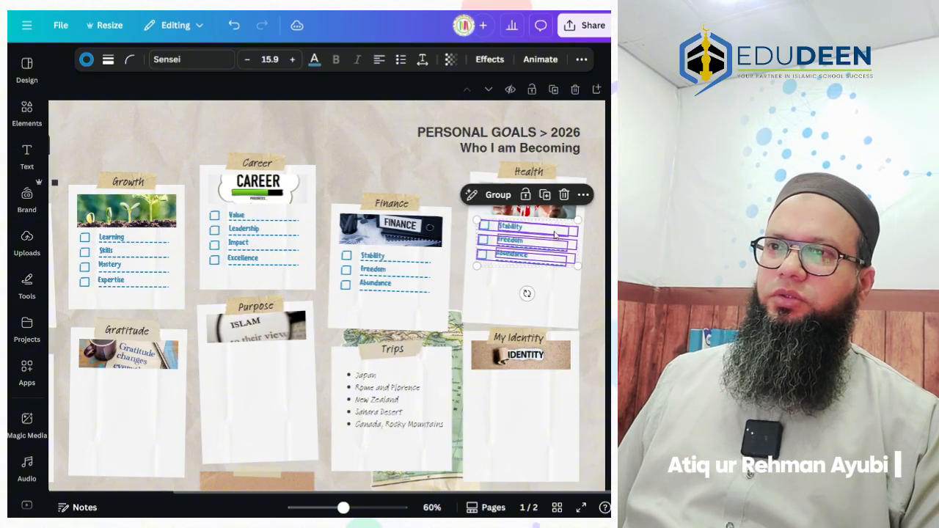